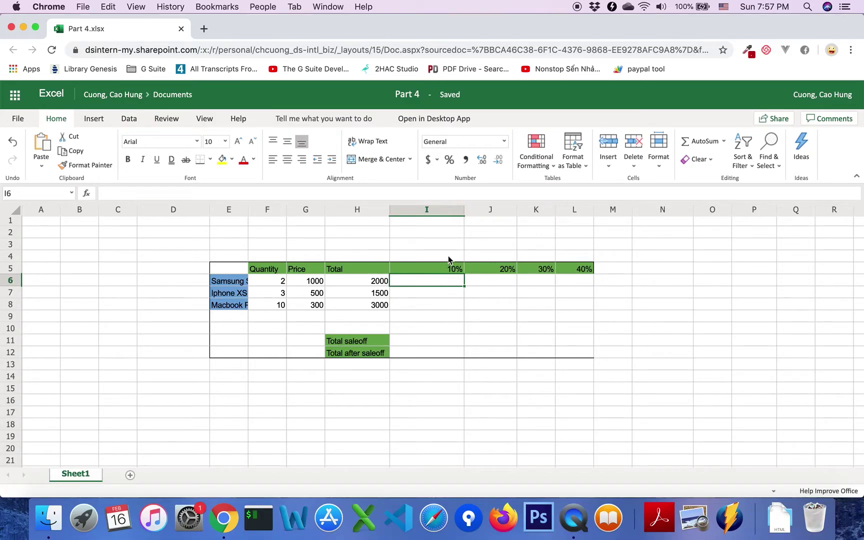
Review the 10%, 20%, 30% and 40% rates in cells I5 to L5.
{"action": "left_click", "coordinate": [448, 256]}
{"action": "left_click", "coordinate": [440, 283]}
{"action": "left_click", "coordinate": [437, 299]}
{"action": "left_click", "coordinate": [439, 284]}
{"action": "left_click", "coordinate": [442, 304]}
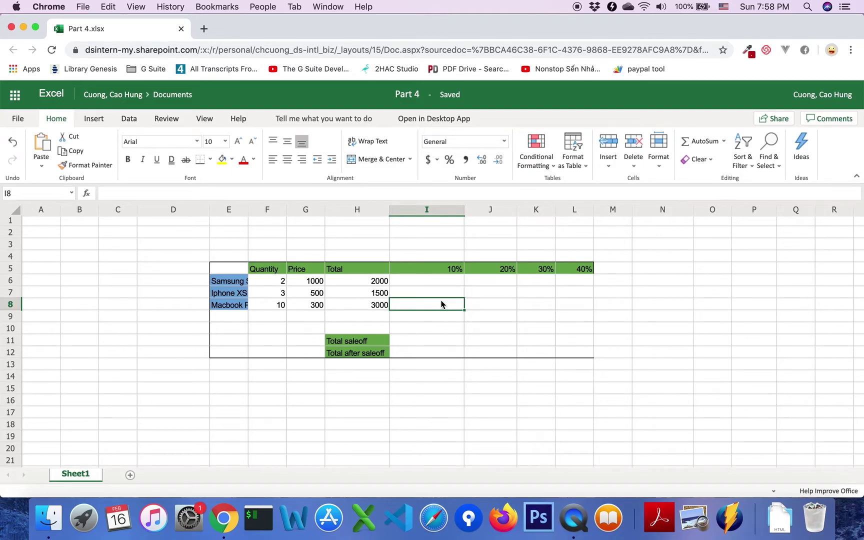
{"action": "left_click", "coordinate": [450, 281]}
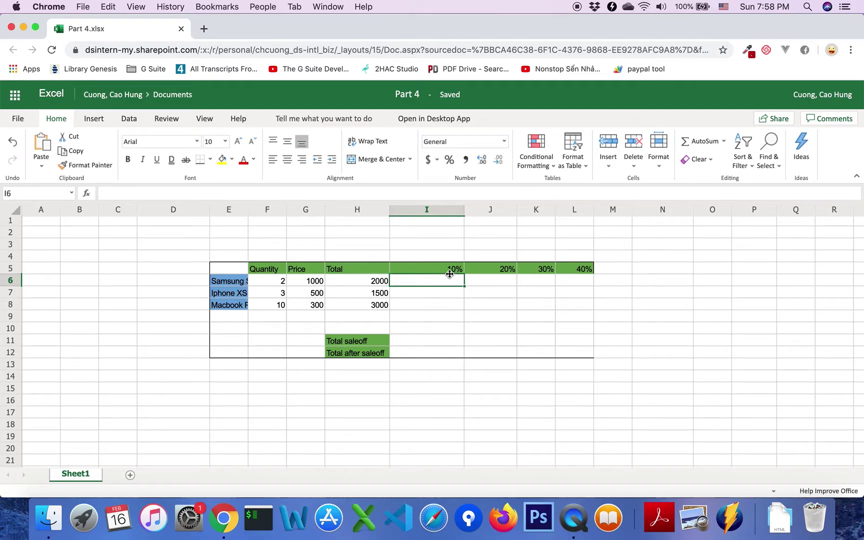
{"action": "left_click", "coordinate": [454, 269]}
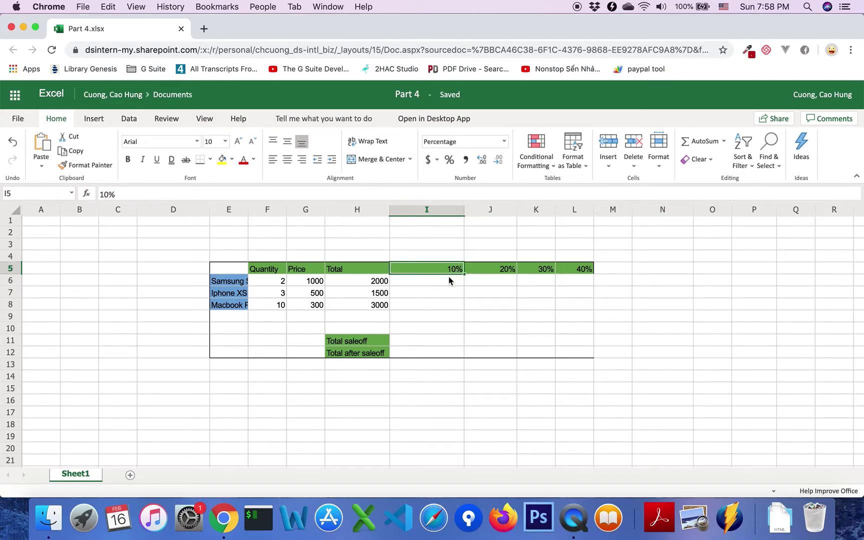
{"action": "left_click", "coordinate": [448, 280]}
{"action": "left_click", "coordinate": [452, 270]}
{"action": "left_click", "coordinate": [486, 273]}
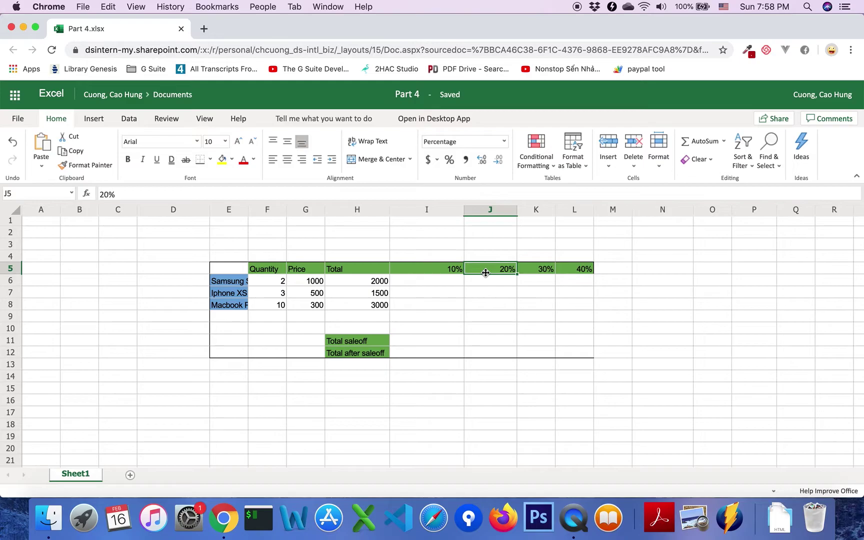
{"action": "left_click", "coordinate": [542, 273]}
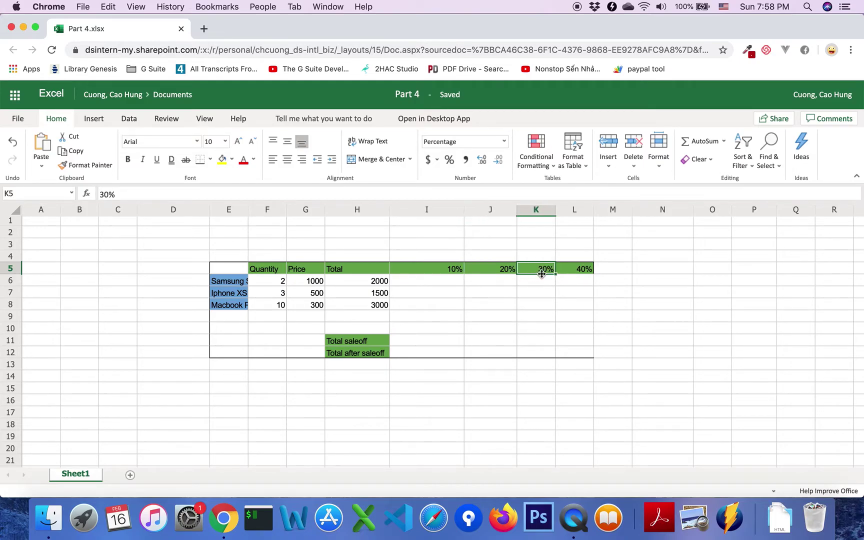
{"action": "left_click", "coordinate": [576, 271]}
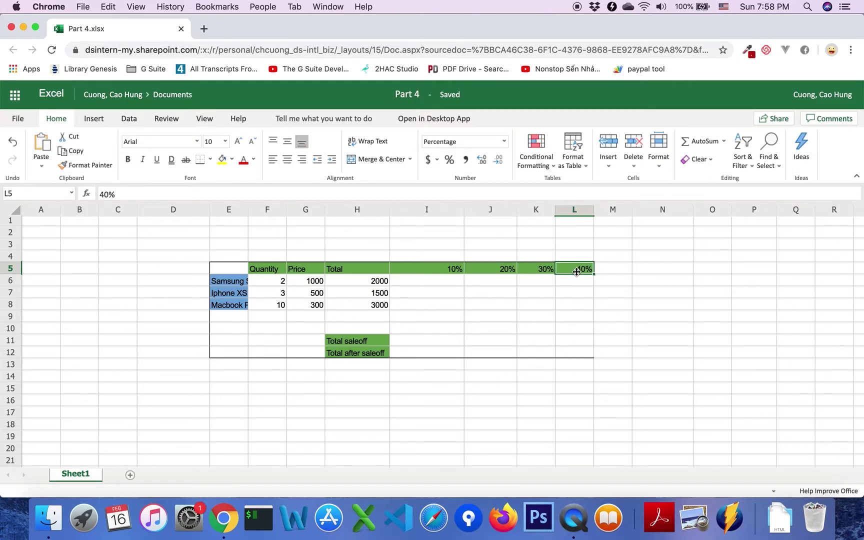
Enter =H6*I5 in I6 for the Samsung row's 10% saleoff of 200.
{"action": "left_click", "coordinate": [446, 286]}
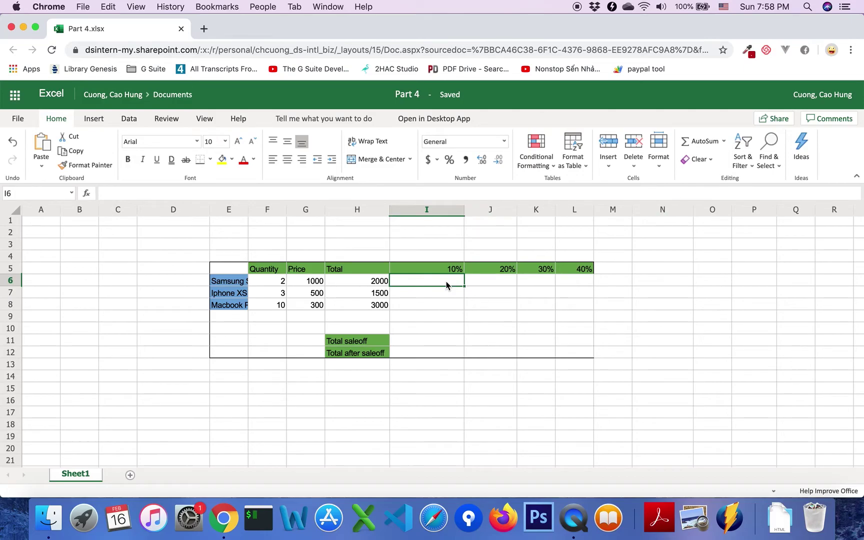
{"action": "double_click", "coordinate": [446, 285]}
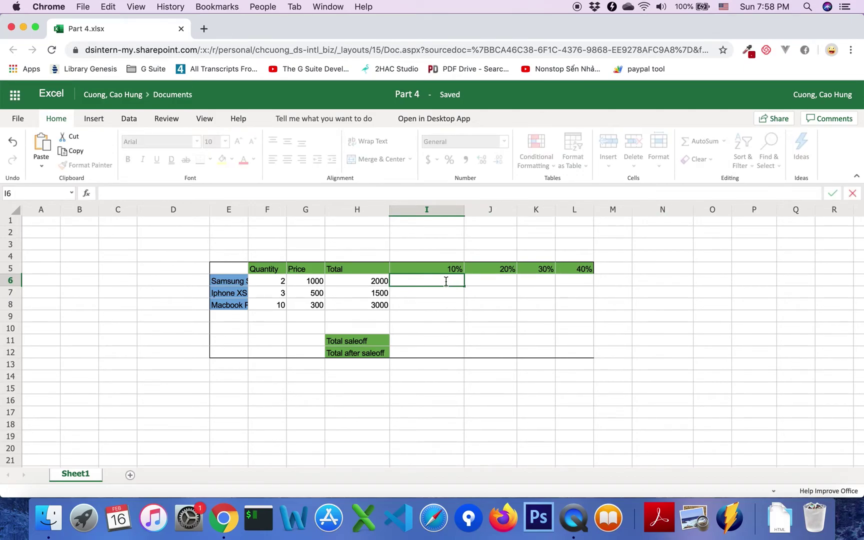
{"action": "type", "text": "=H"}
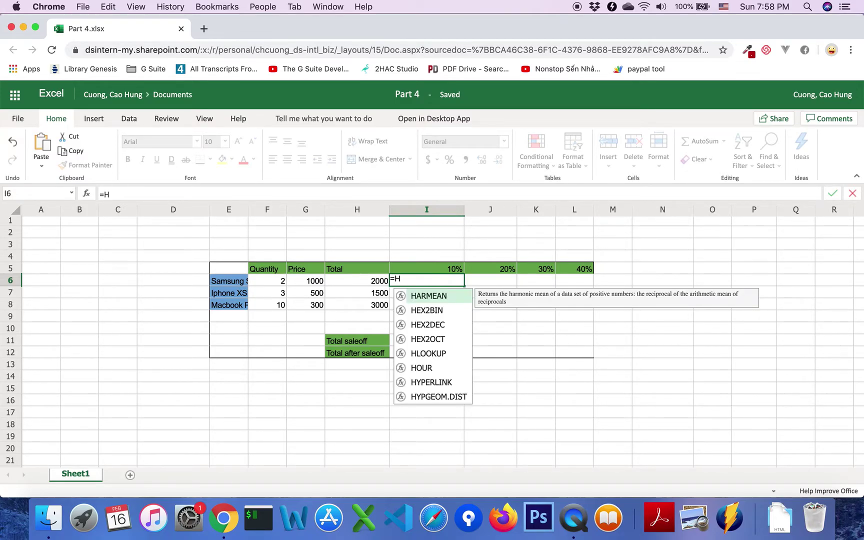
{"action": "type", "text": "5"}
{"action": "key", "text": "BackSpace"}
{"action": "type", "text": "6"}
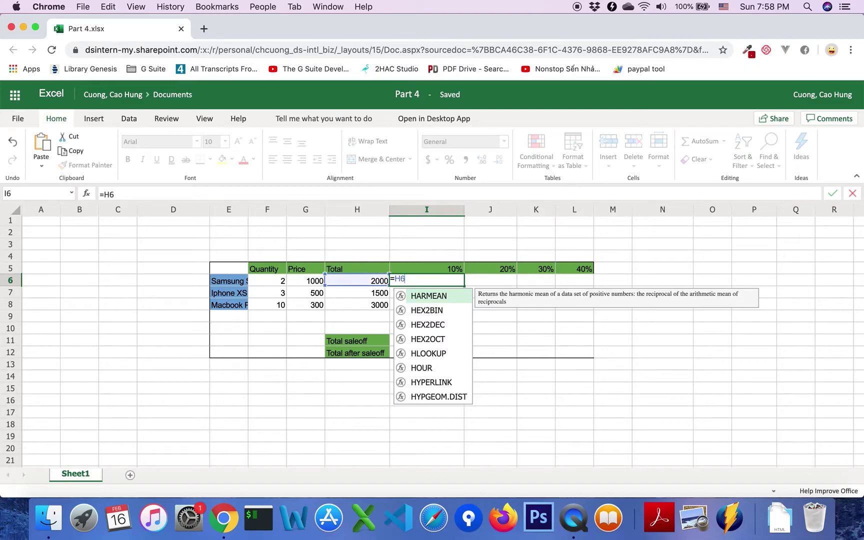
{"action": "type", "text": "*"}
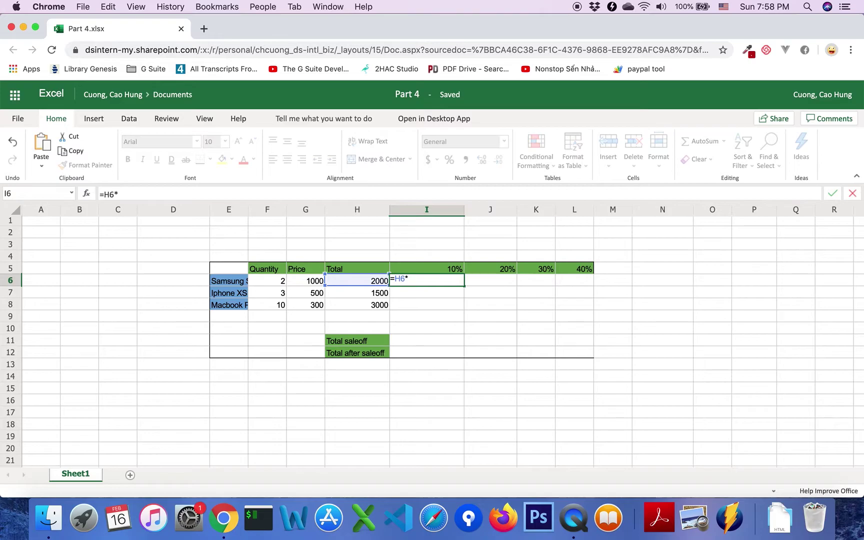
{"action": "type", "text": "I"}
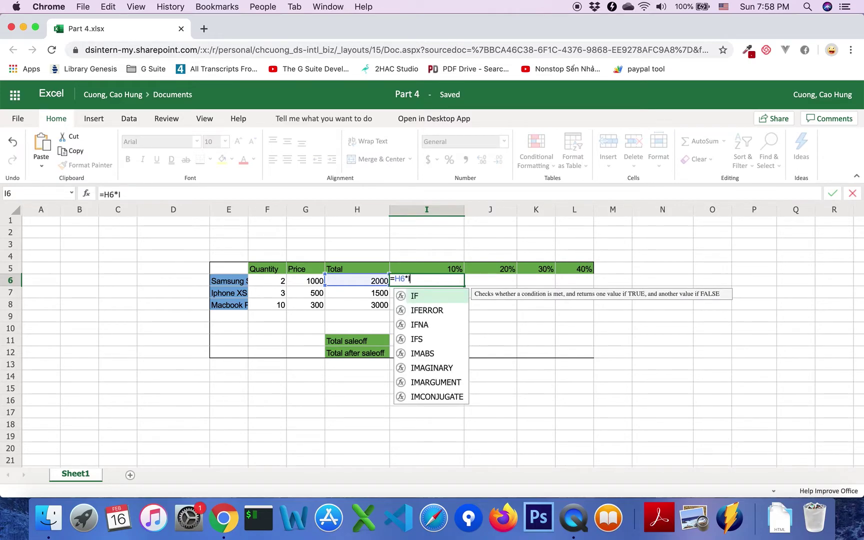
{"action": "type", "text": "5"}
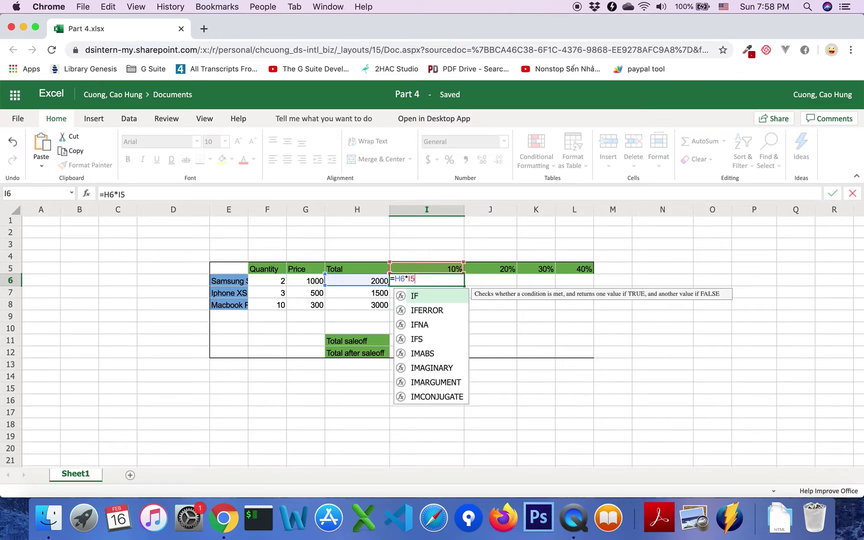
{"action": "key", "text": "Return"}
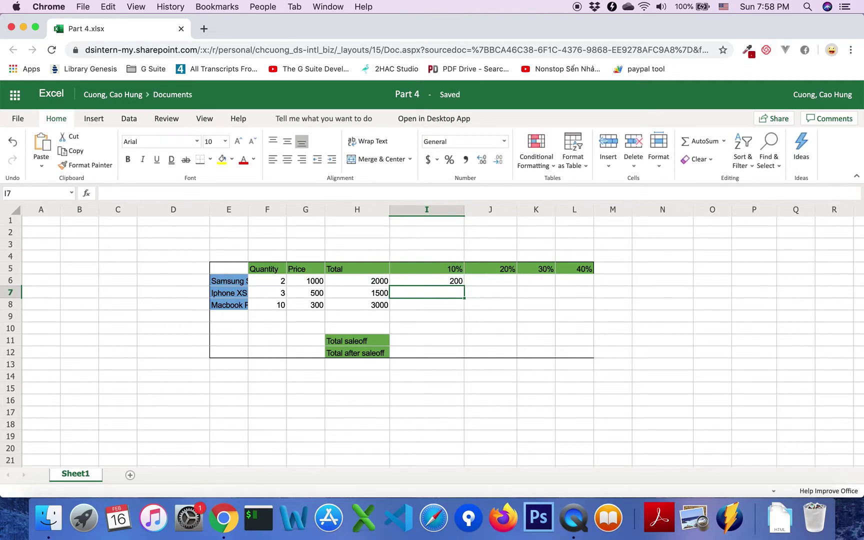
Fill I6's saleoff formula down to I8 and inspect I7's formula =H7*I6.
{"action": "left_click", "coordinate": [456, 283]}
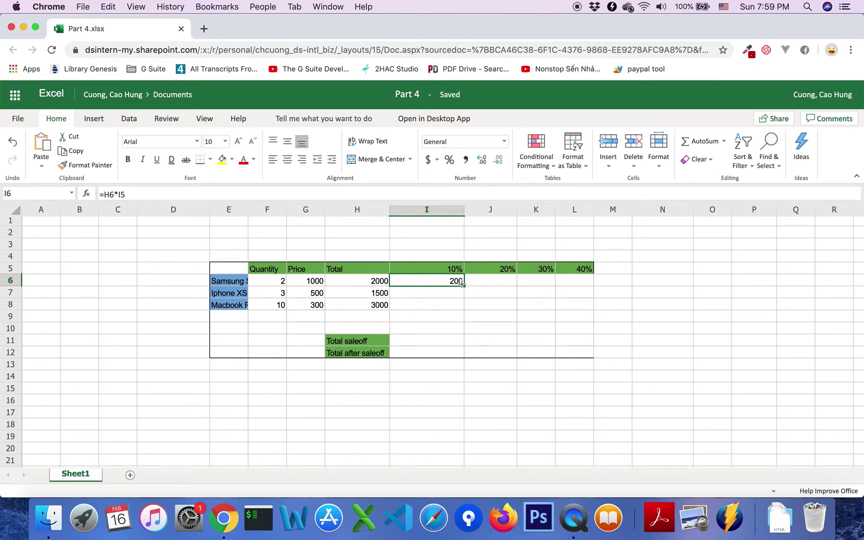
{"action": "left_click_drag", "start_coordinate": [463, 285], "coordinate": [463, 309]}
{"action": "left_click", "coordinate": [449, 298]}
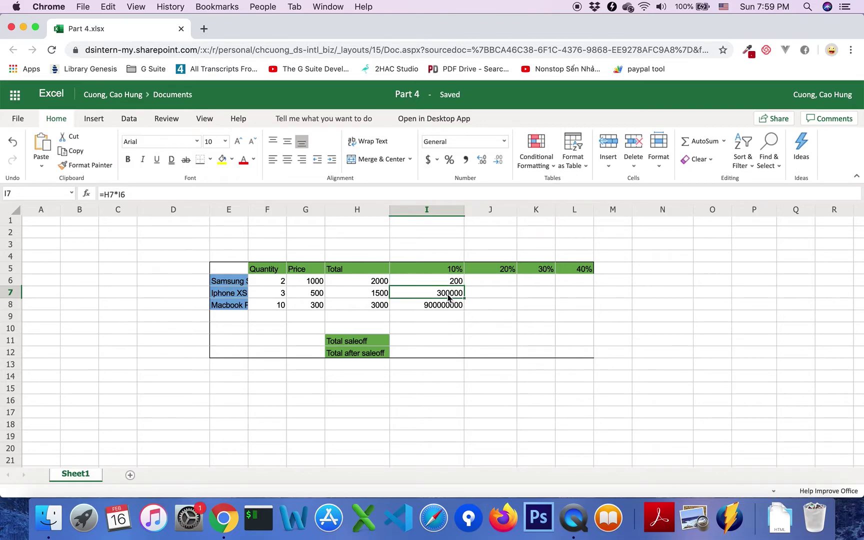
{"action": "left_click", "coordinate": [454, 283]}
{"action": "left_click", "coordinate": [451, 294]}
{"action": "double_click", "coordinate": [443, 293]}
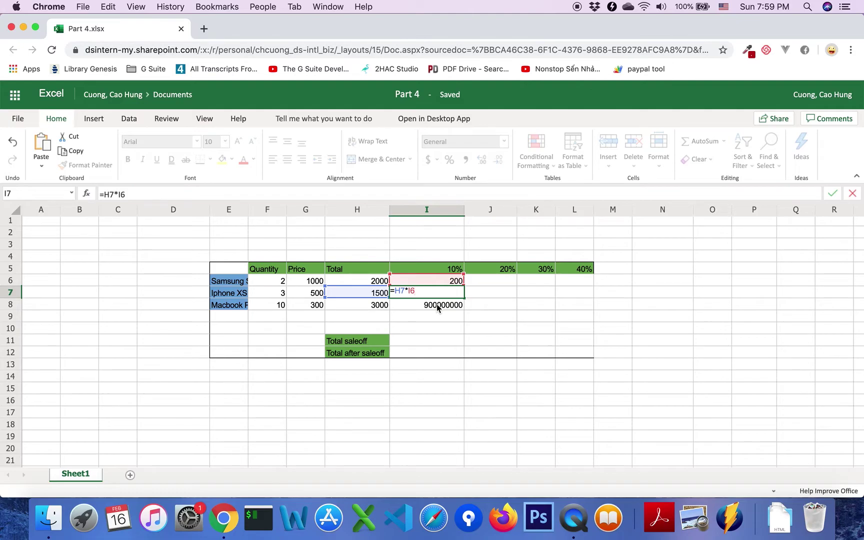
{"action": "key", "text": "ctrl+Return"}
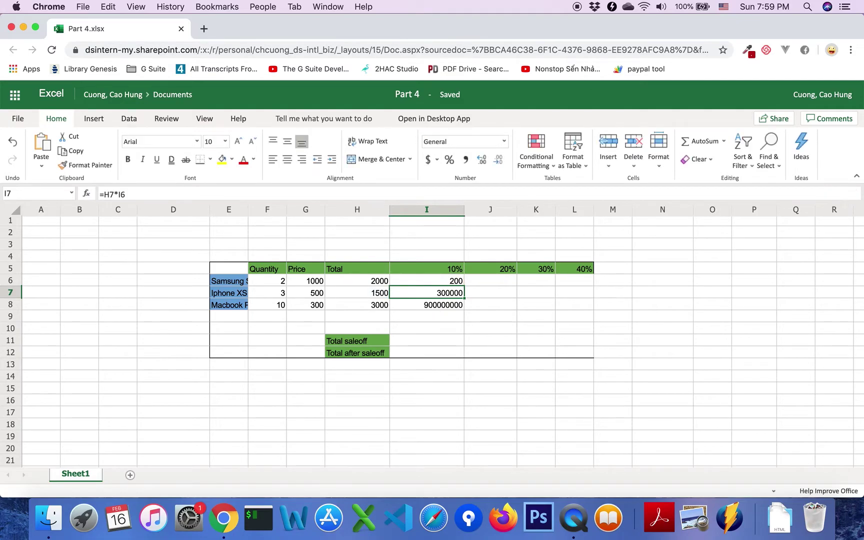
Lock the rate row in I6's formula so it reads =H6*I$5.
{"action": "left_click", "coordinate": [450, 272]}
{"action": "left_click", "coordinate": [452, 283]}
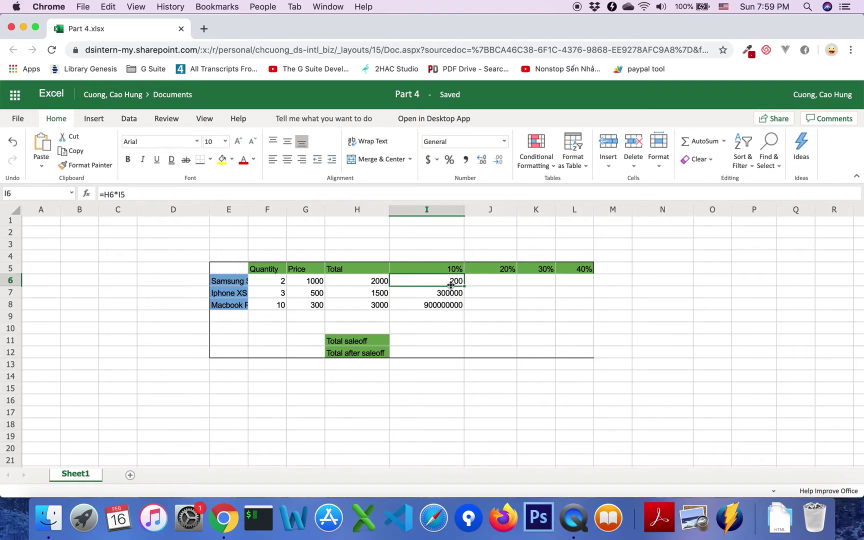
{"action": "double_click", "coordinate": [450, 292]}
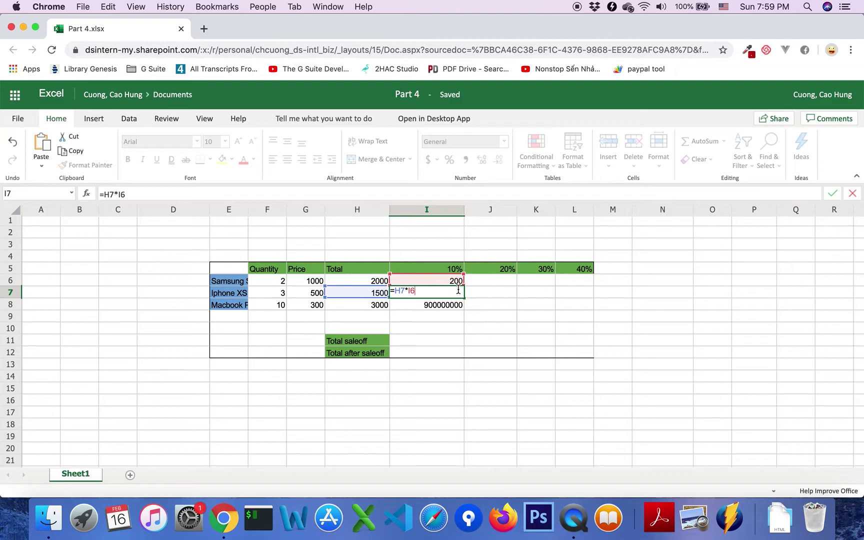
{"action": "key", "text": "Escape"}
{"action": "double_click", "coordinate": [458, 283]}
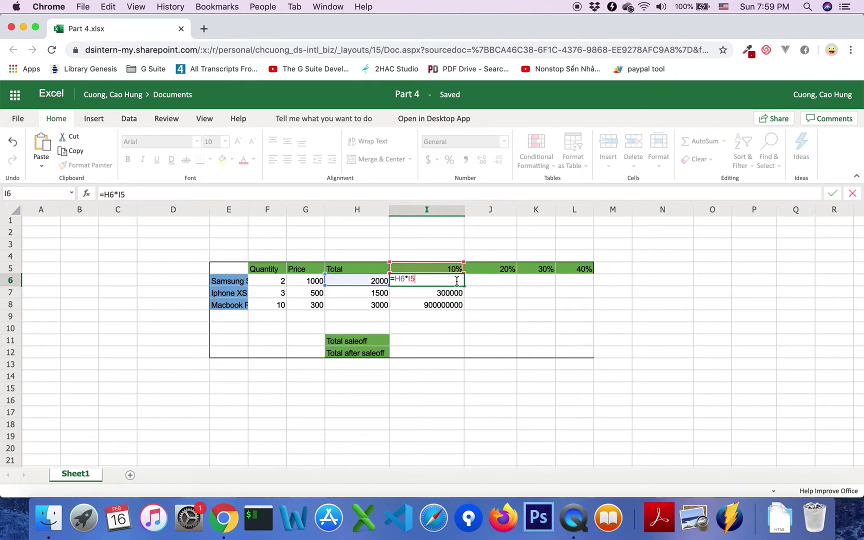
{"action": "left_click", "coordinate": [412, 279]}
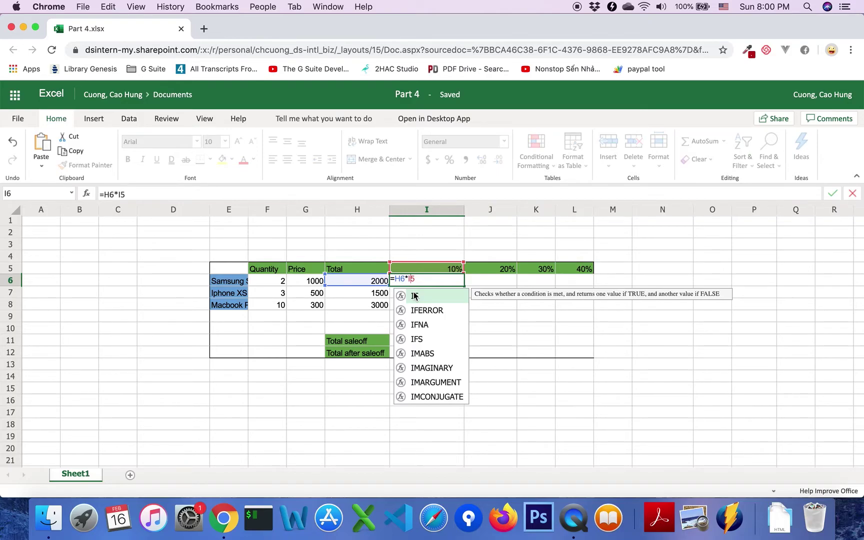
{"action": "key", "text": "Left"}
{"action": "type", "text": "$"}
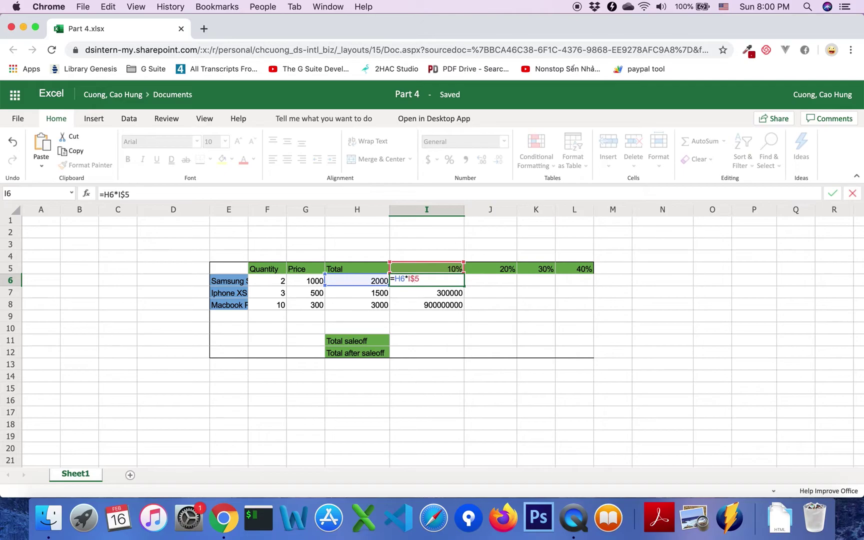
{"action": "key", "text": "Return"}
Refill the corrected formula down to I8, giving saleoffs of 150 and 300.
{"action": "left_click", "coordinate": [461, 281]}
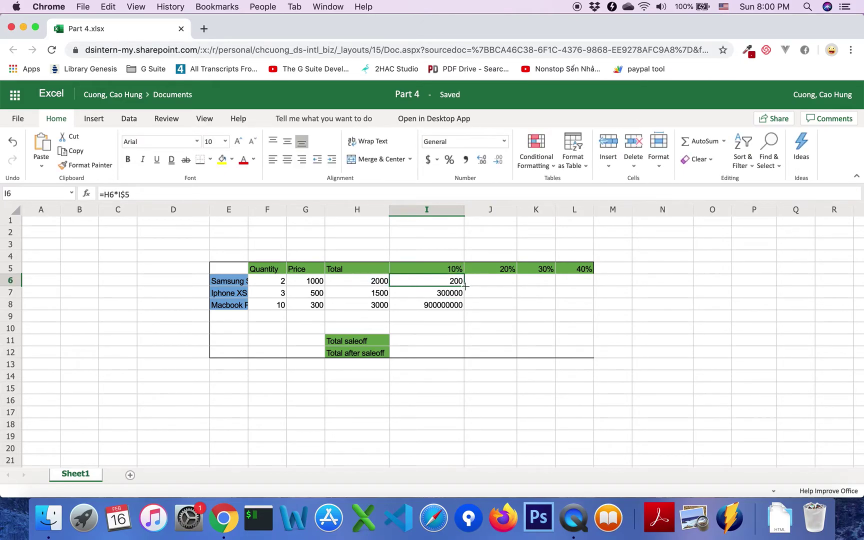
{"action": "left_click_drag", "start_coordinate": [465, 286], "coordinate": [459, 306]}
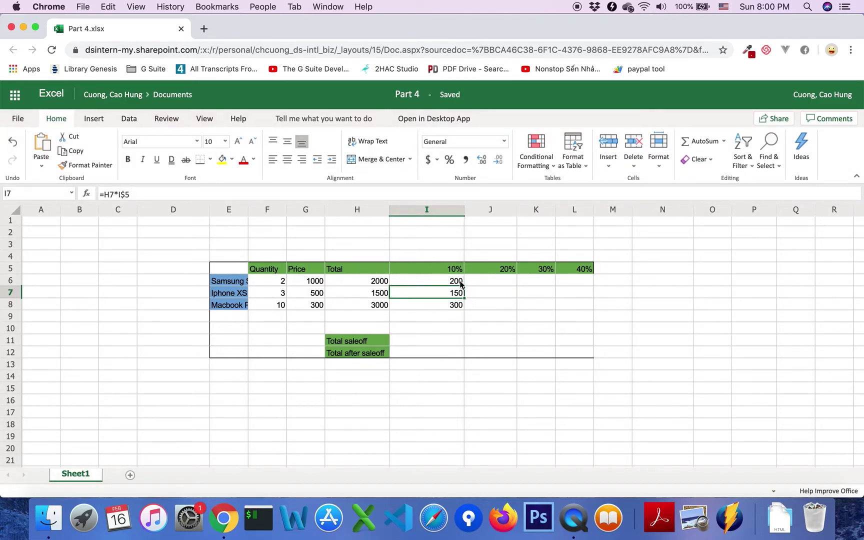
{"action": "left_click", "coordinate": [457, 296]}
Copy I6's formula right into J6, which becomes =I6*J$5 showing 40.
{"action": "left_click", "coordinate": [487, 280]}
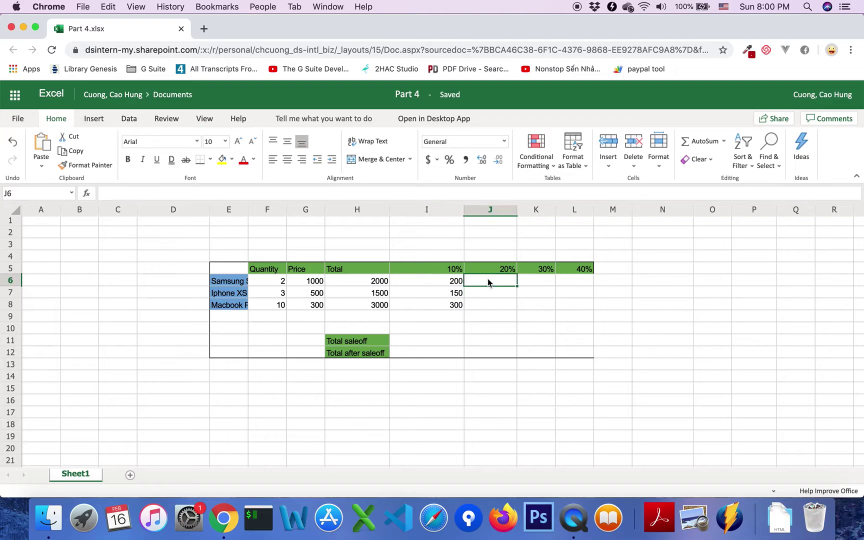
{"action": "left_click", "coordinate": [461, 282]}
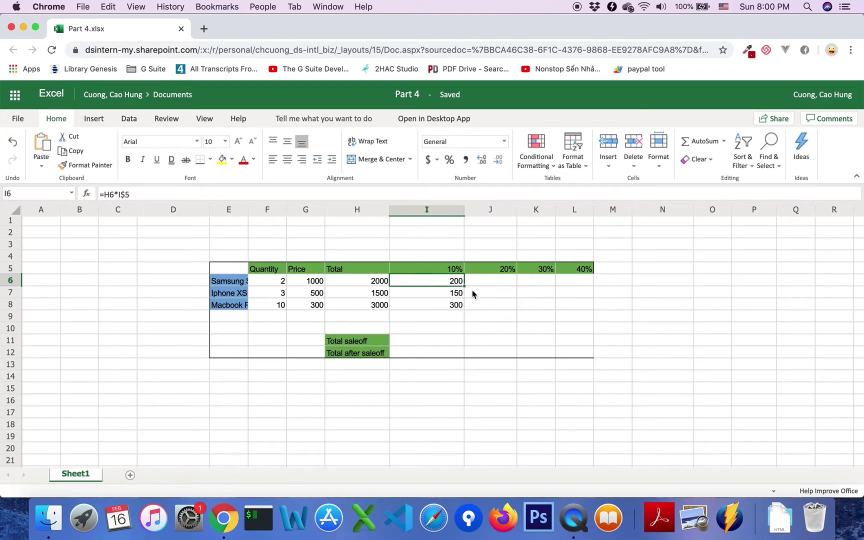
{"action": "left_click", "coordinate": [455, 293]}
{"action": "left_click", "coordinate": [456, 281]}
{"action": "left_click_drag", "start_coordinate": [465, 286], "coordinate": [508, 282]}
{"action": "left_click", "coordinate": [505, 290]}
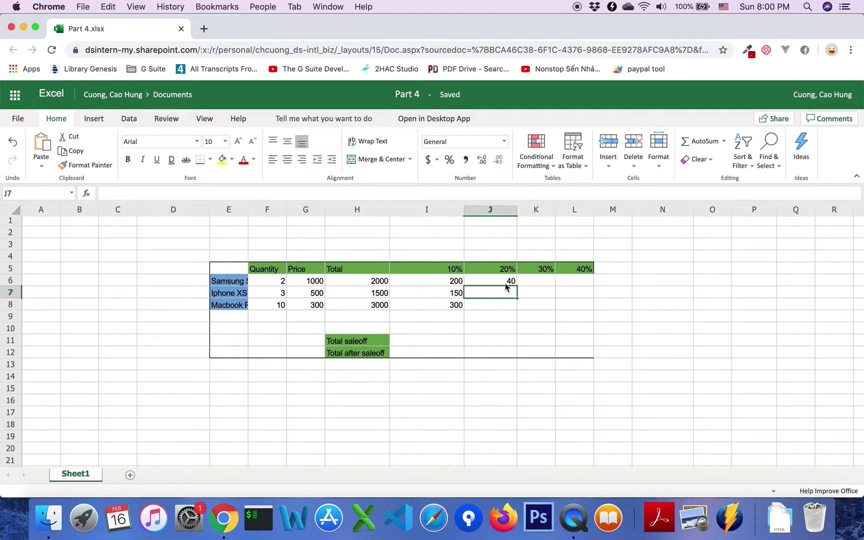
{"action": "left_click", "coordinate": [505, 283]}
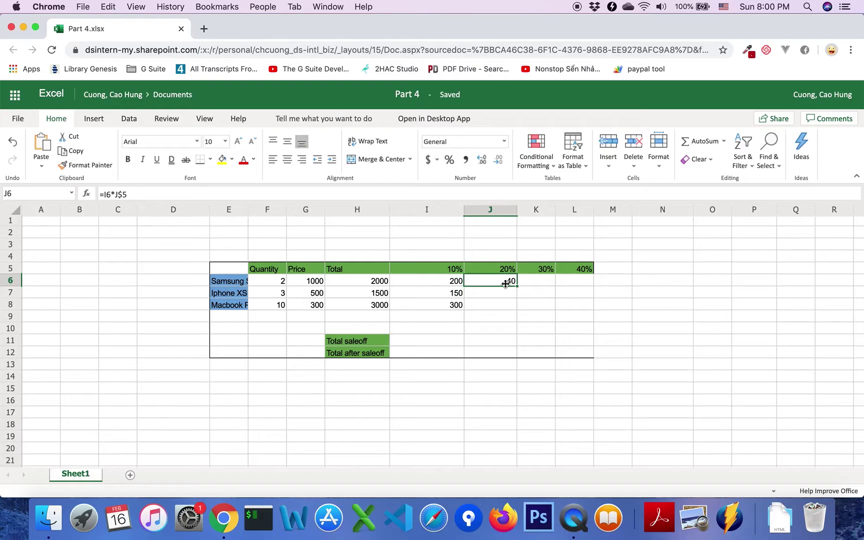
Change I6's formula to =$H6*I$5 so it always refers to the Total column.
{"action": "left_click", "coordinate": [455, 285]}
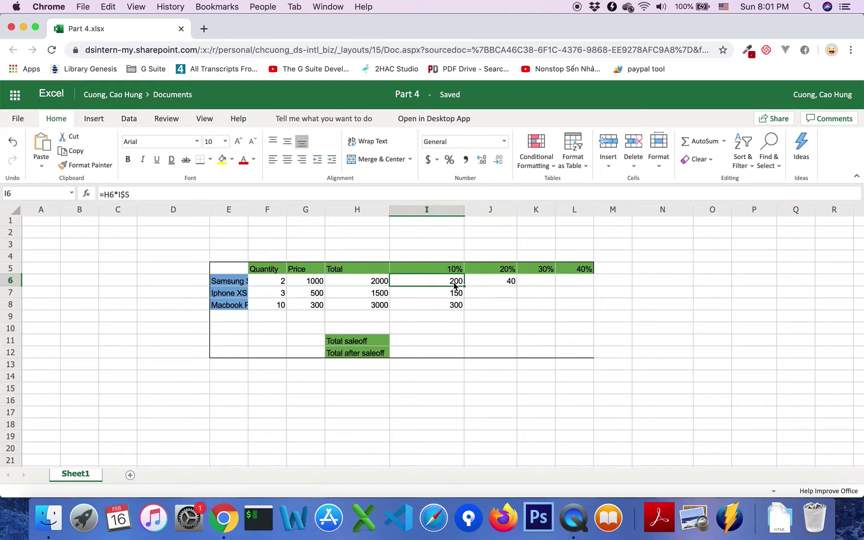
{"action": "left_click", "coordinate": [378, 283]}
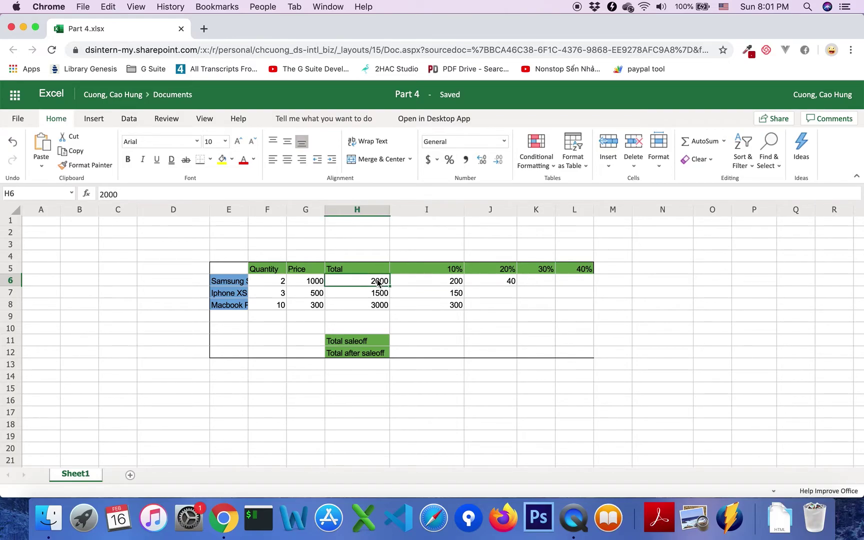
{"action": "left_click", "coordinate": [483, 284]}
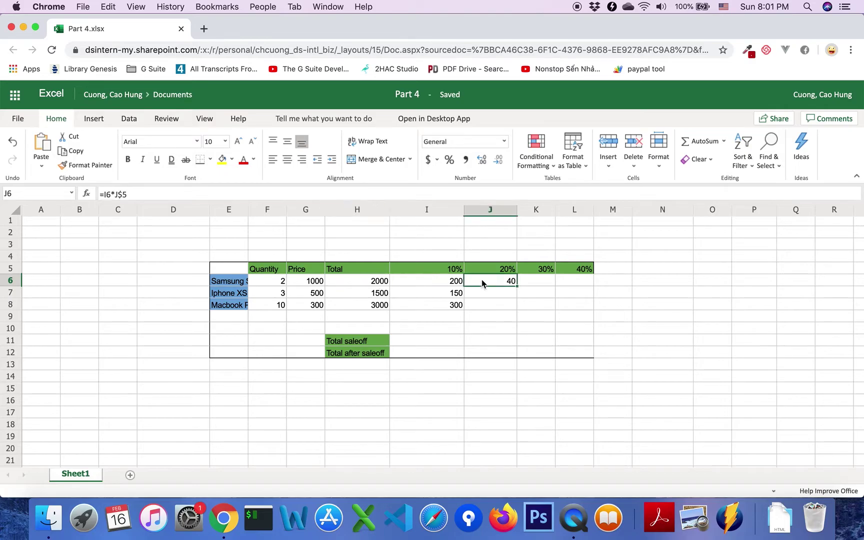
{"action": "double_click", "coordinate": [438, 283]}
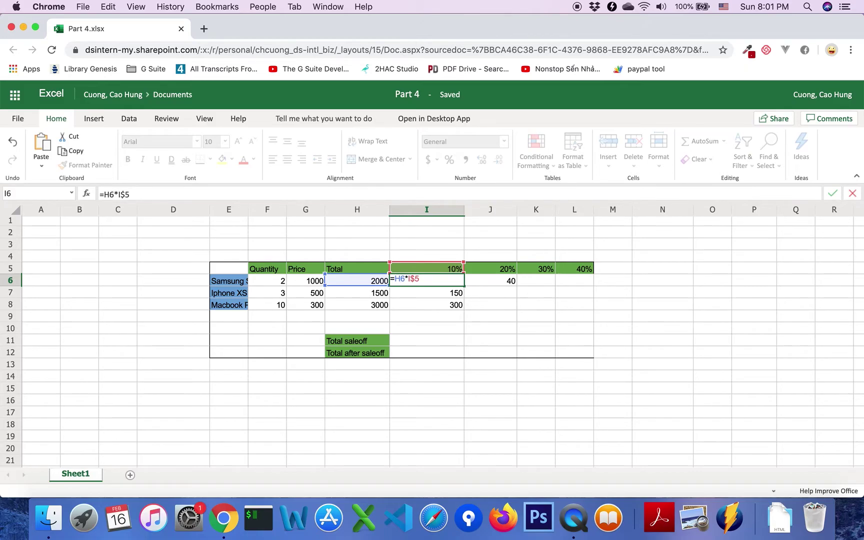
{"action": "type", "text": "$"}
{"action": "key", "text": "Return"}
Copy the I6 saleoff formula across into J6, K6 and L6.
{"action": "left_click", "coordinate": [434, 280]}
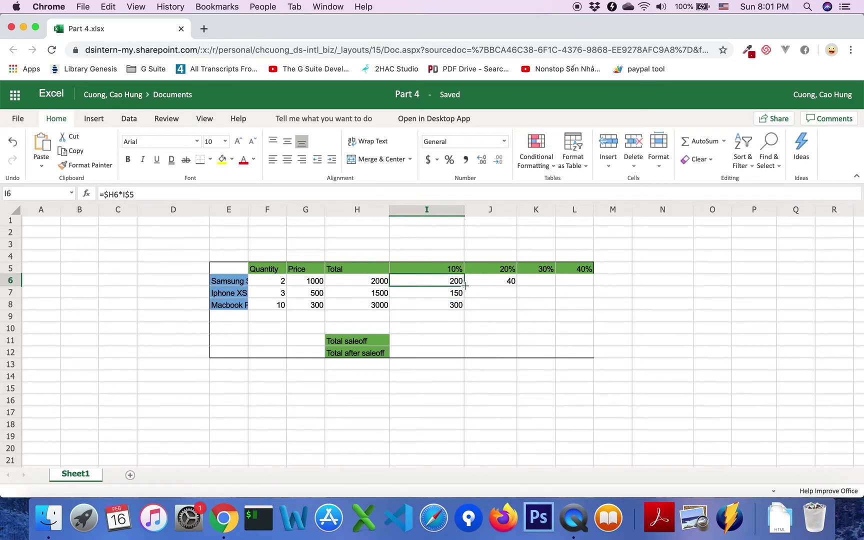
{"action": "left_click_drag", "start_coordinate": [465, 285], "coordinate": [495, 283]}
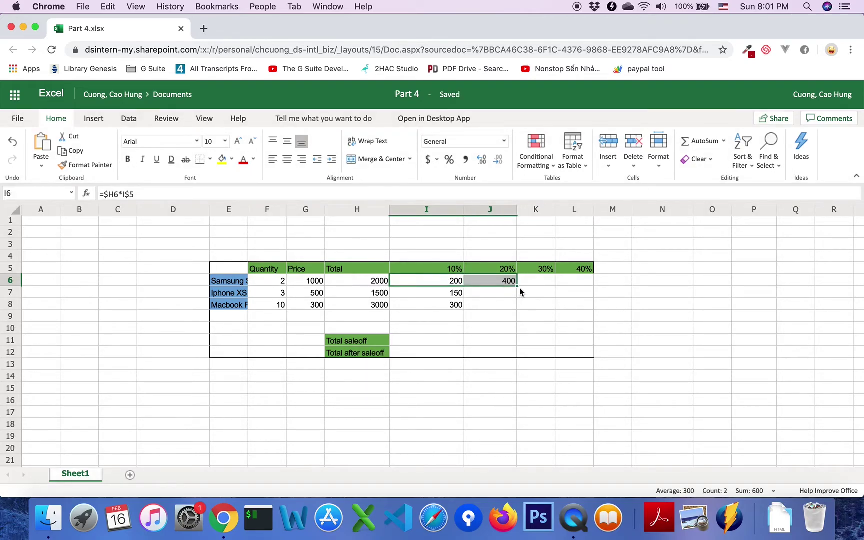
{"action": "left_click_drag", "start_coordinate": [518, 285], "coordinate": [579, 283]}
{"action": "left_click", "coordinate": [495, 293]}
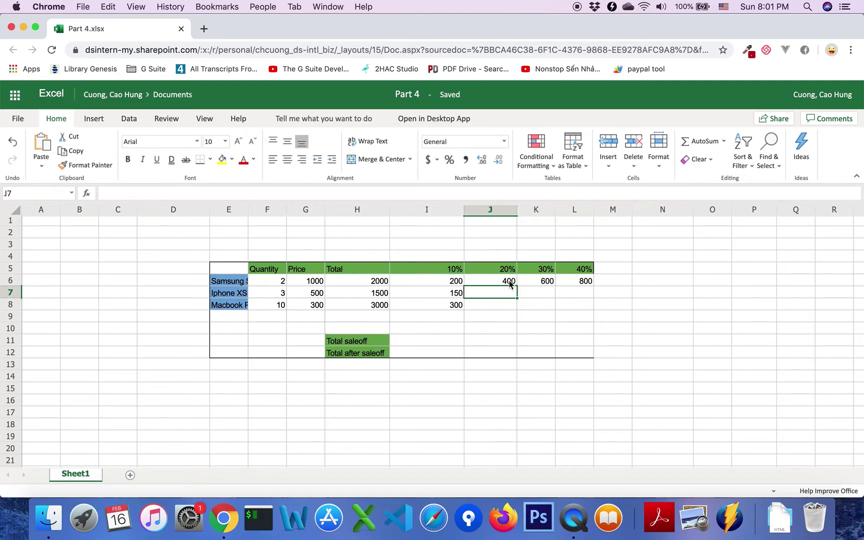
Fill the 20%, 30% and 40% formulas down to row 8 for all three products.
{"action": "left_click", "coordinate": [508, 283]}
{"action": "left_click_drag", "start_coordinate": [515, 286], "coordinate": [517, 310]}
{"action": "left_click", "coordinate": [546, 282]}
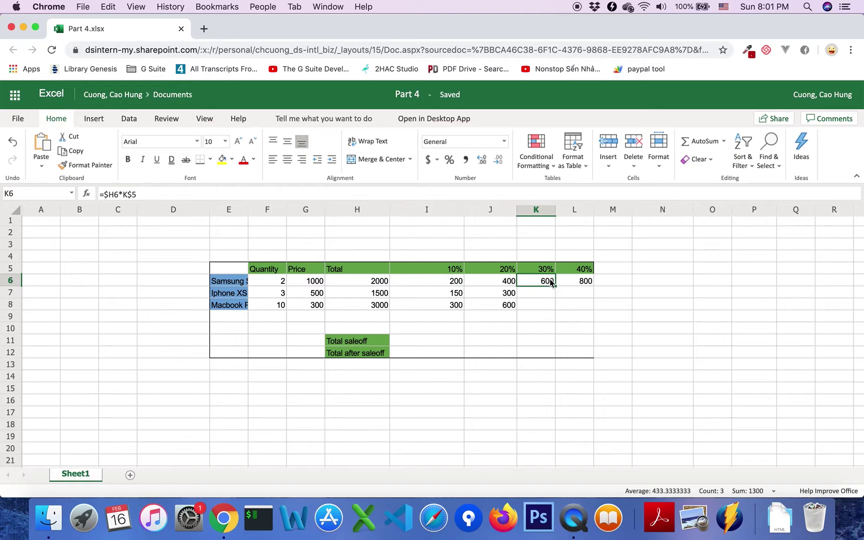
{"action": "left_click_drag", "start_coordinate": [555, 286], "coordinate": [581, 307]}
{"action": "left_click", "coordinate": [580, 281]}
{"action": "left_click", "coordinate": [502, 309]}
{"action": "left_click", "coordinate": [436, 343]}
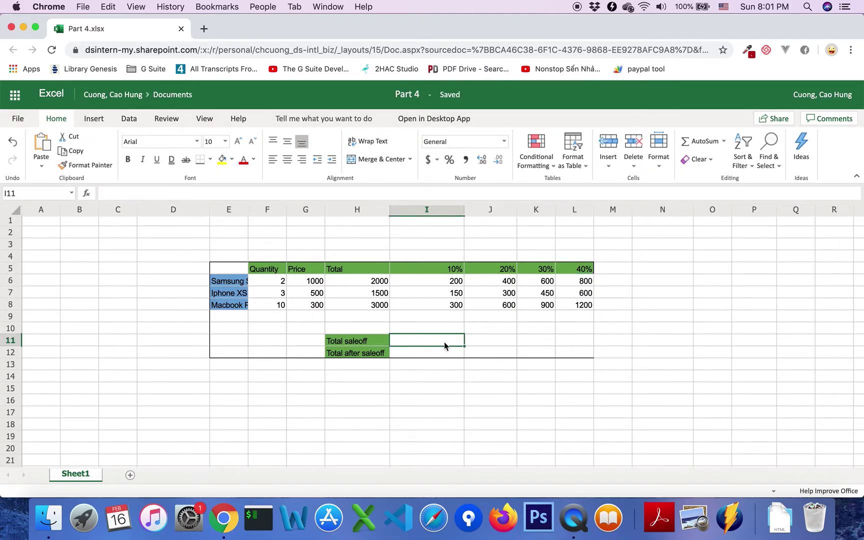
Enter =SUM(I6:I8) in I11 for a 10% total saleoff of 650.
{"action": "left_click", "coordinate": [374, 342]}
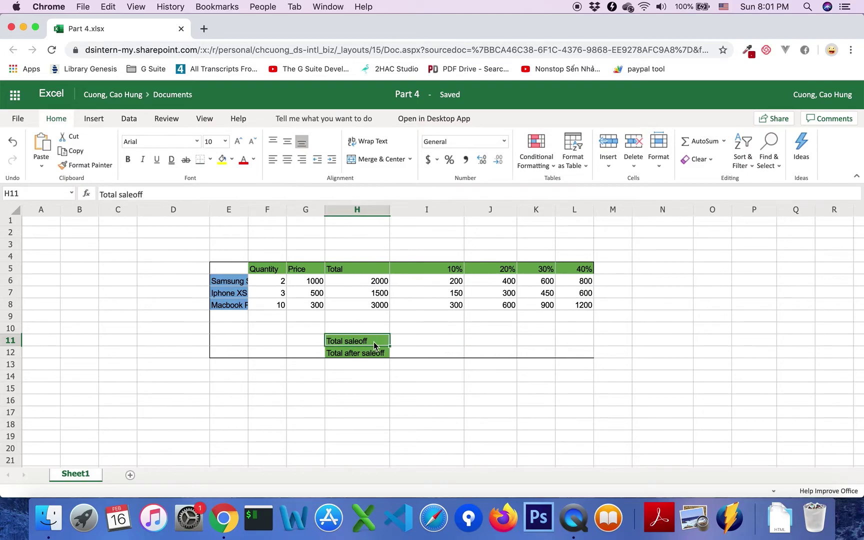
{"action": "left_click", "coordinate": [406, 341]}
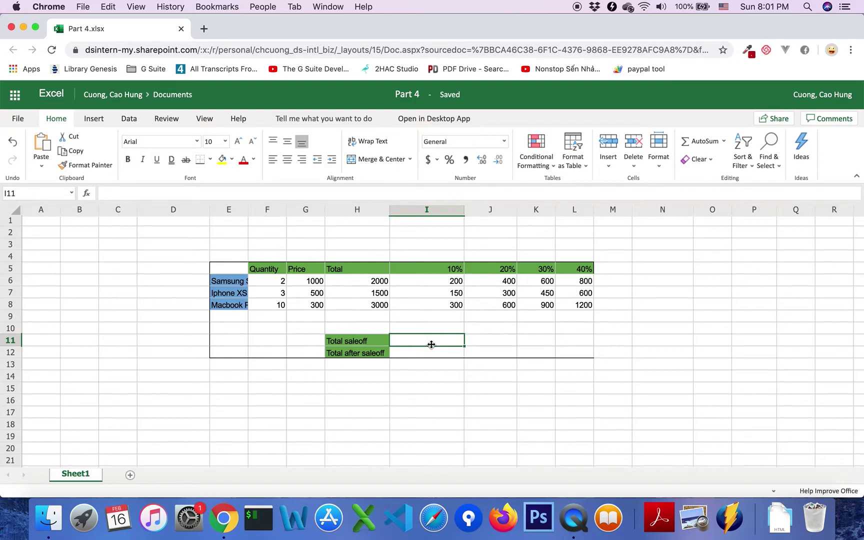
{"action": "type", "text": "=sum"}
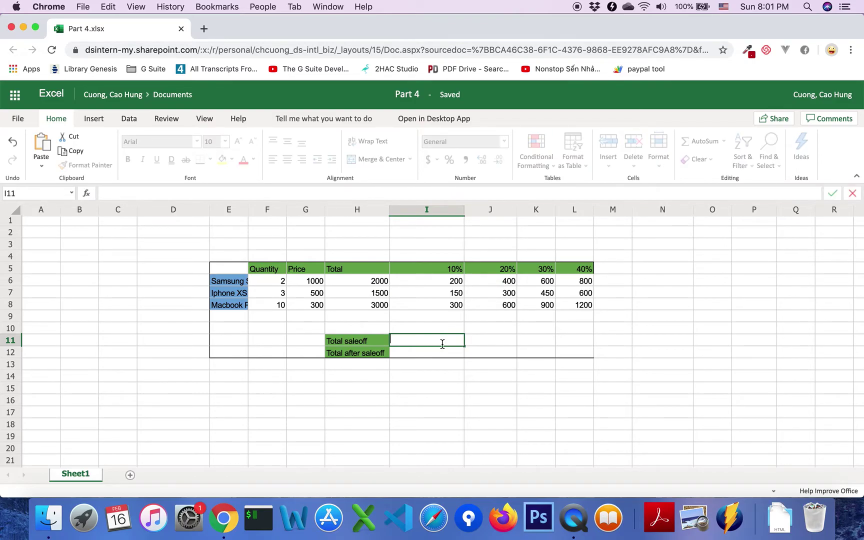
{"action": "type", "text": "("}
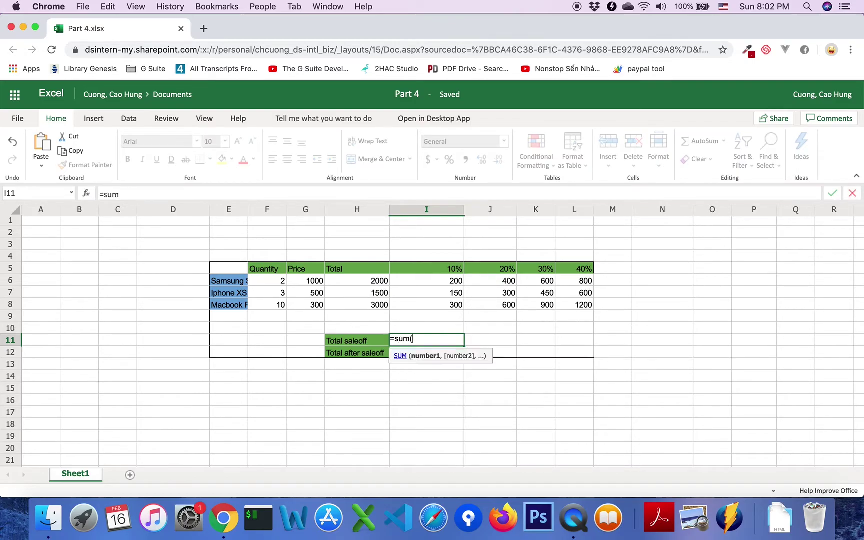
{"action": "type", "text": "I"}
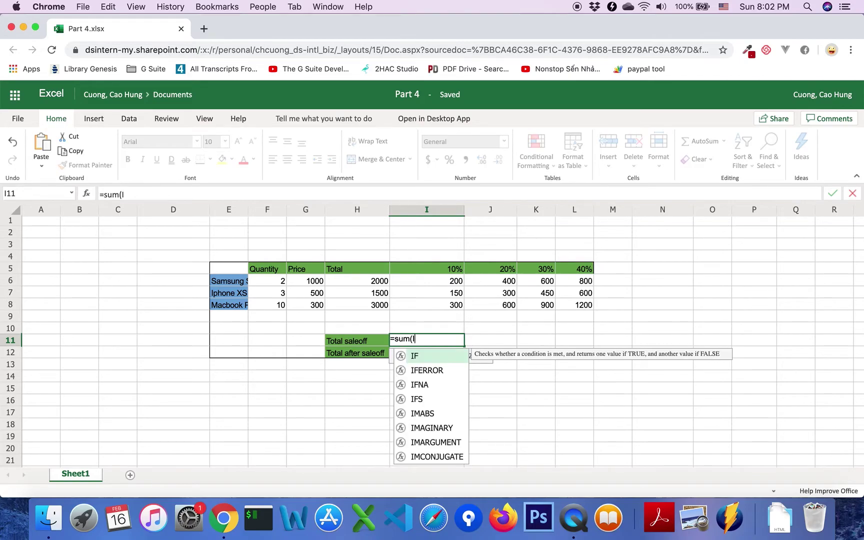
{"action": "type", "text": "7"}
{"action": "key", "text": "BackSpace"}
{"action": "type", "text": "6"}
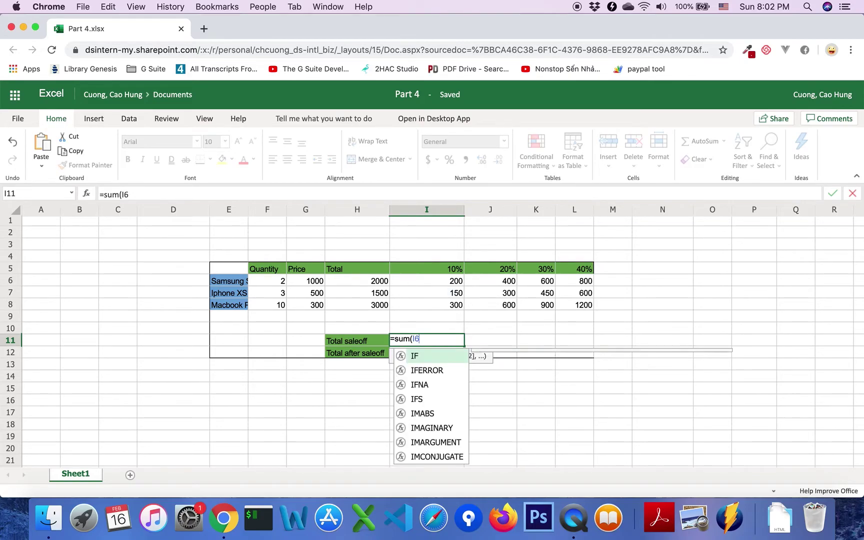
{"action": "type", "text": ":"}
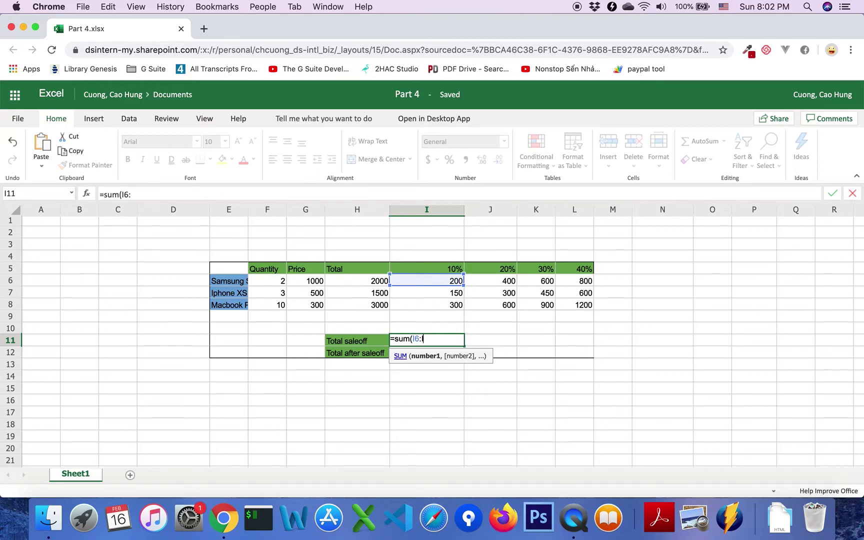
{"action": "type", "text": "I8)"}
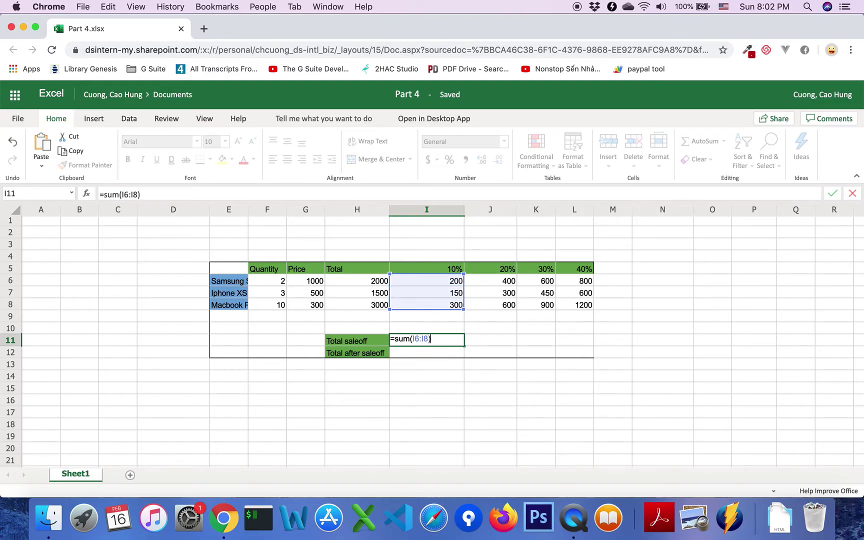
{"action": "key", "text": "Return"}
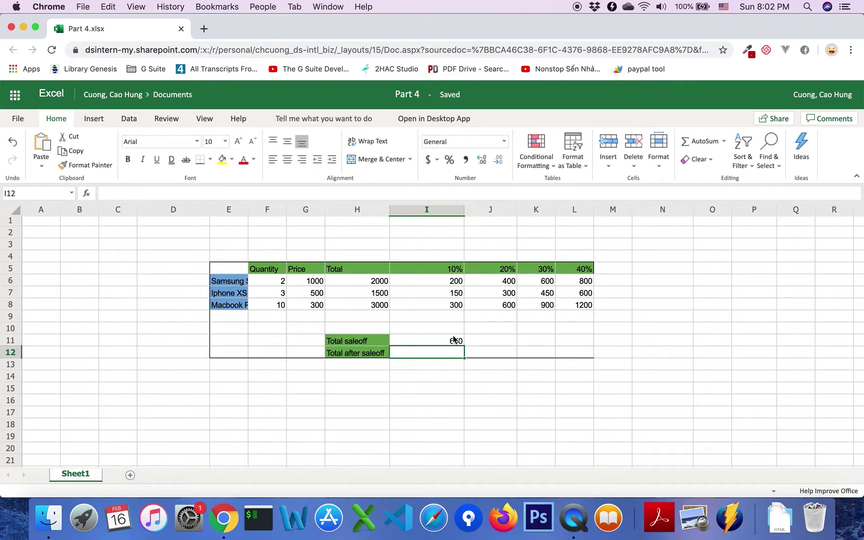
{"action": "left_click", "coordinate": [461, 341]}
{"action": "left_click", "coordinate": [446, 351]}
{"action": "left_click", "coordinate": [456, 344]}
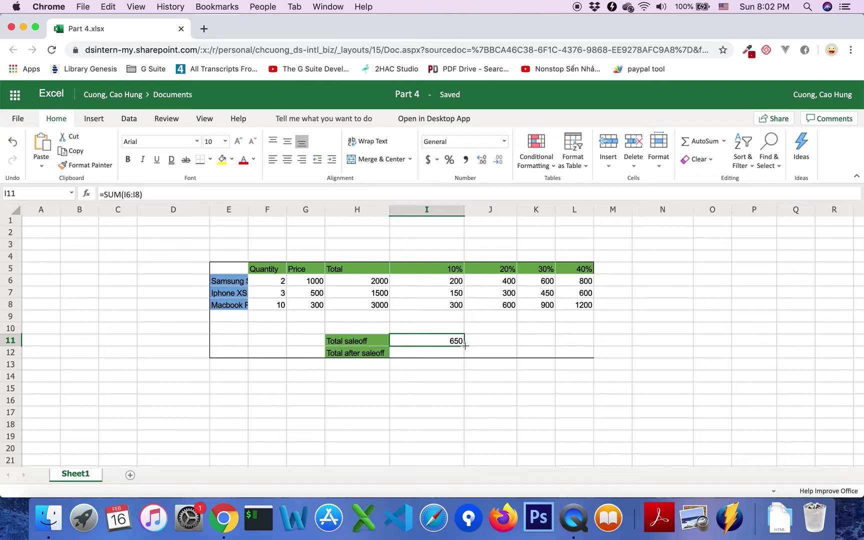
Copy the I11 sum across to L11 and verify the totals 1300, 1950 and 2600.
{"action": "left_click_drag", "start_coordinate": [465, 345], "coordinate": [564, 336]}
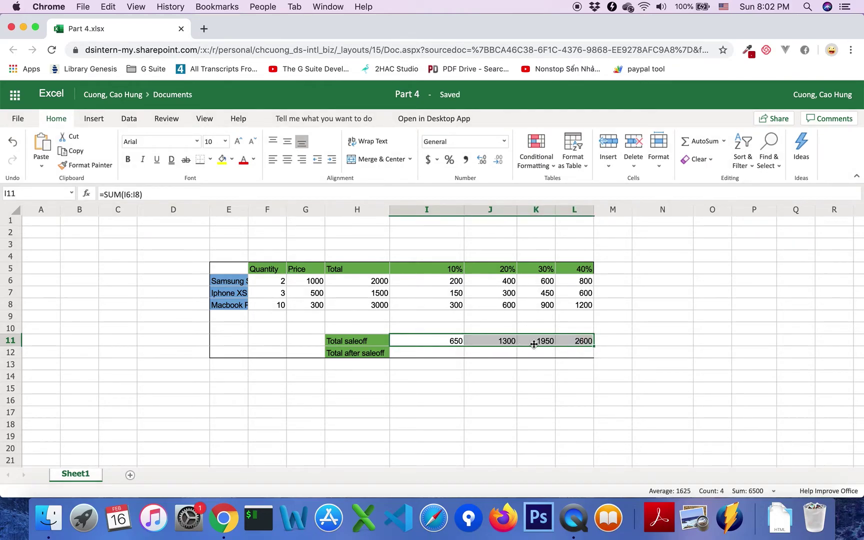
{"action": "left_click", "coordinate": [518, 349]}
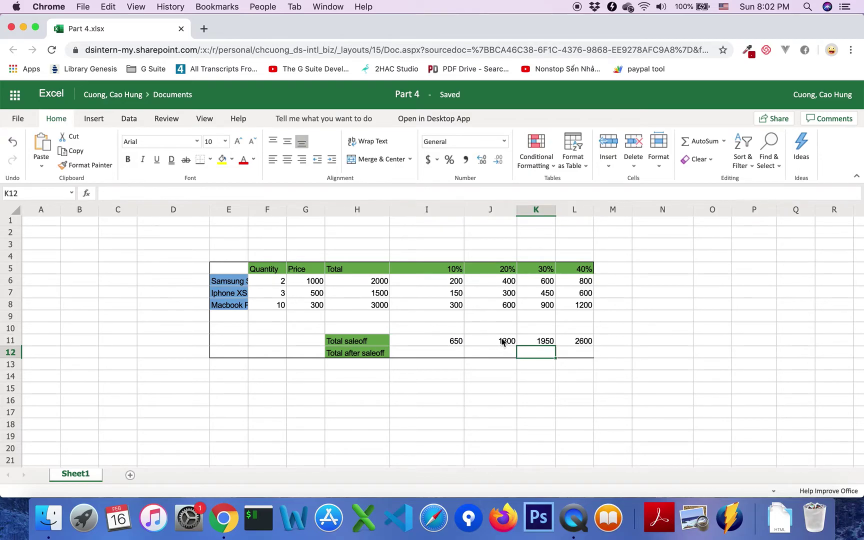
{"action": "left_click", "coordinate": [503, 338]}
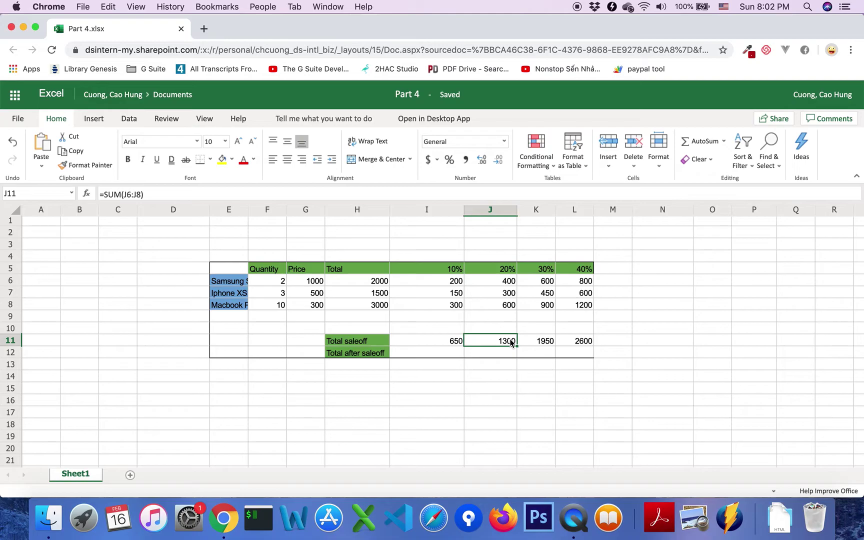
{"action": "left_click", "coordinate": [527, 341]}
{"action": "left_click", "coordinate": [500, 340]}
{"action": "left_click", "coordinate": [534, 342]}
{"action": "left_click", "coordinate": [577, 345]}
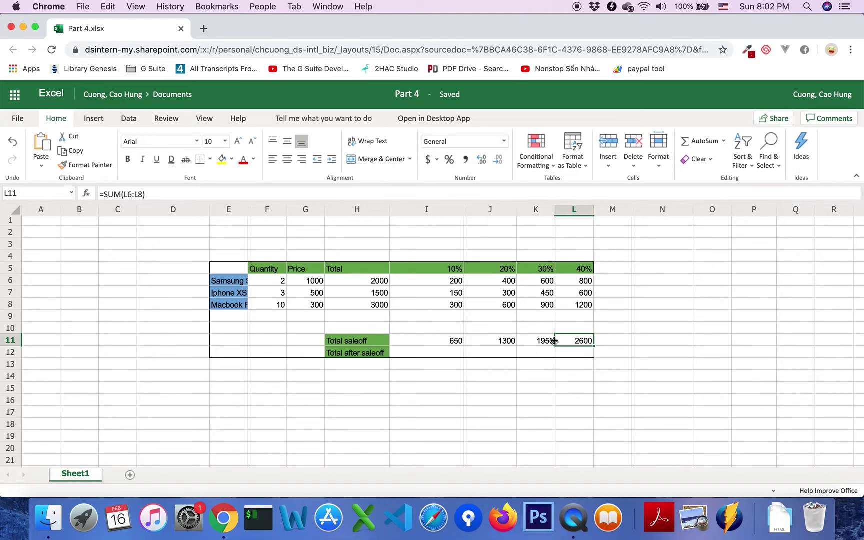
{"action": "left_click", "coordinate": [552, 343]}
{"action": "left_click", "coordinate": [568, 344]}
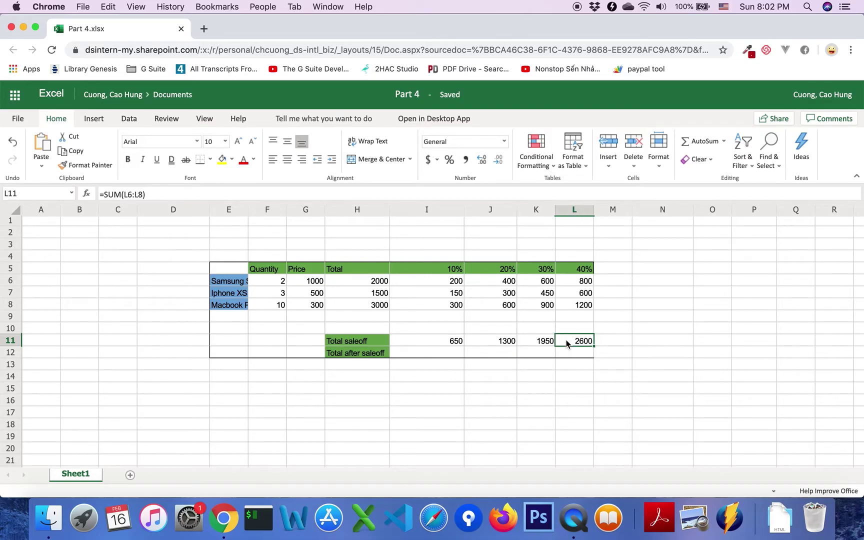
{"action": "left_click", "coordinate": [456, 342]}
{"action": "left_click", "coordinate": [445, 353]}
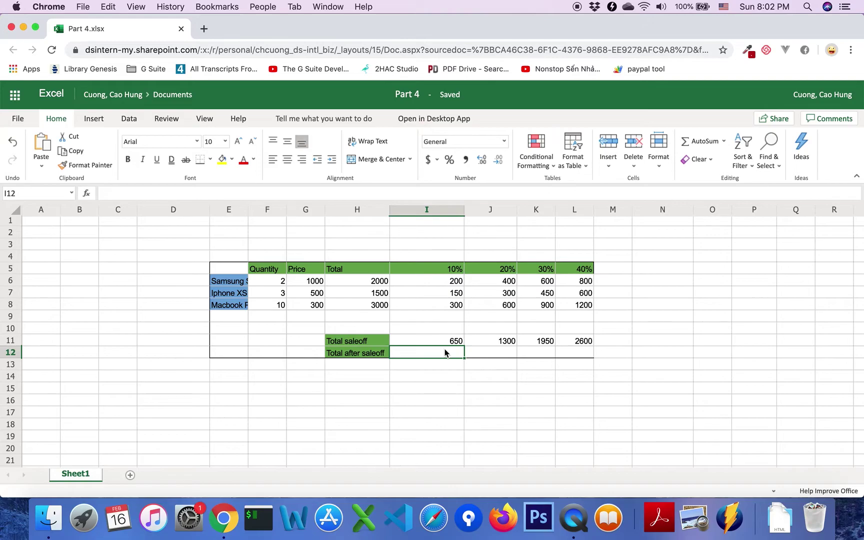
Enter =SUM(H6:H8)-I11 in I12, giving 5850 after the 10% saleoff.
{"action": "type", "text": "=sum"}
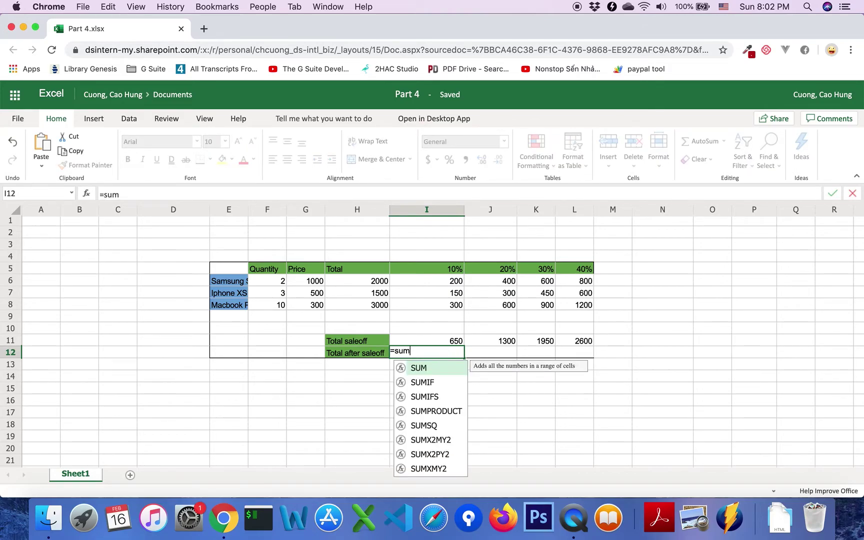
{"action": "type", "text": "(H"}
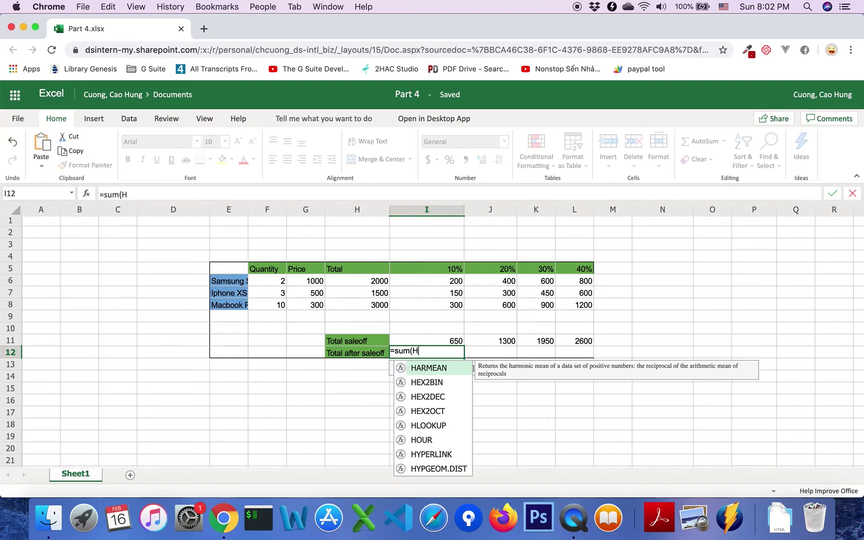
{"action": "type", "text": "6:"}
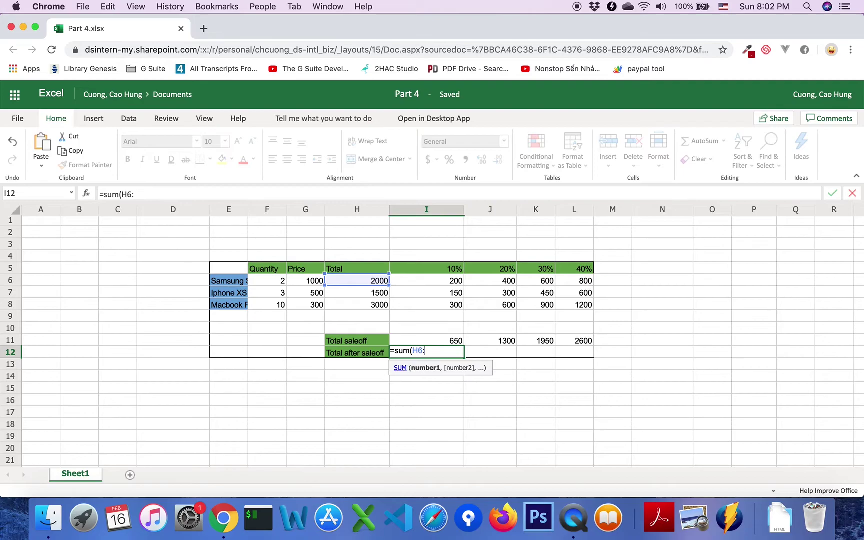
{"action": "type", "text": "H8"}
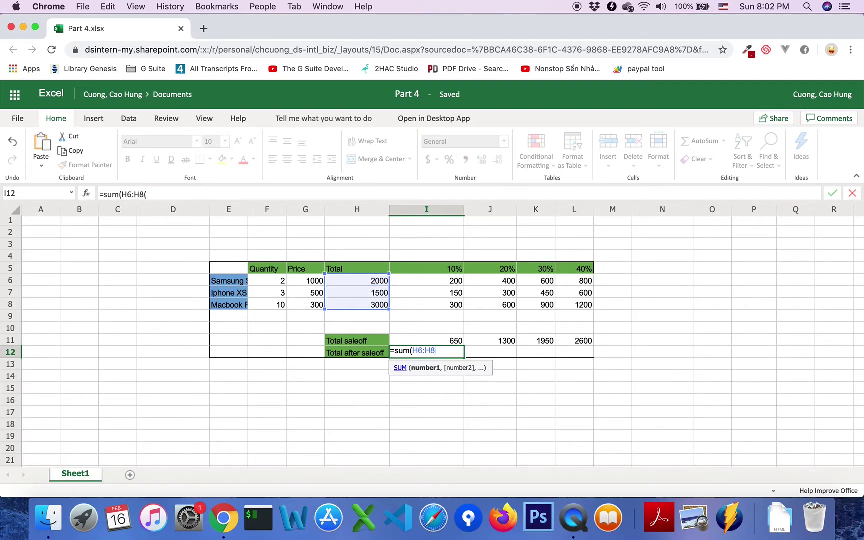
{"action": "type", "text": ")-"}
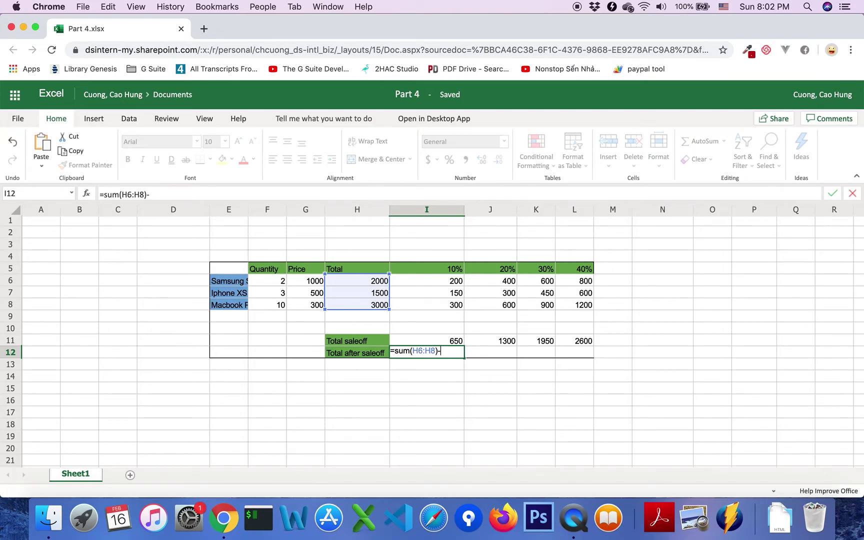
{"action": "type", "text": "I11"}
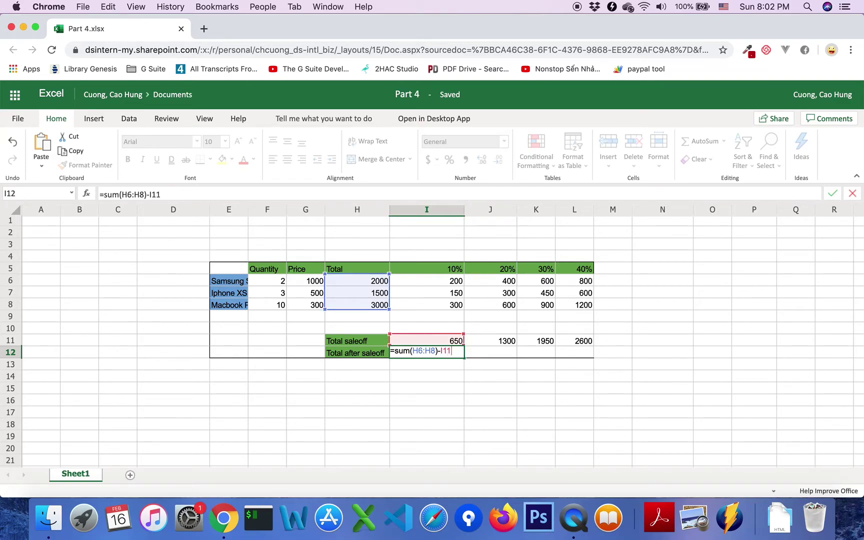
{"action": "key", "text": "Return"}
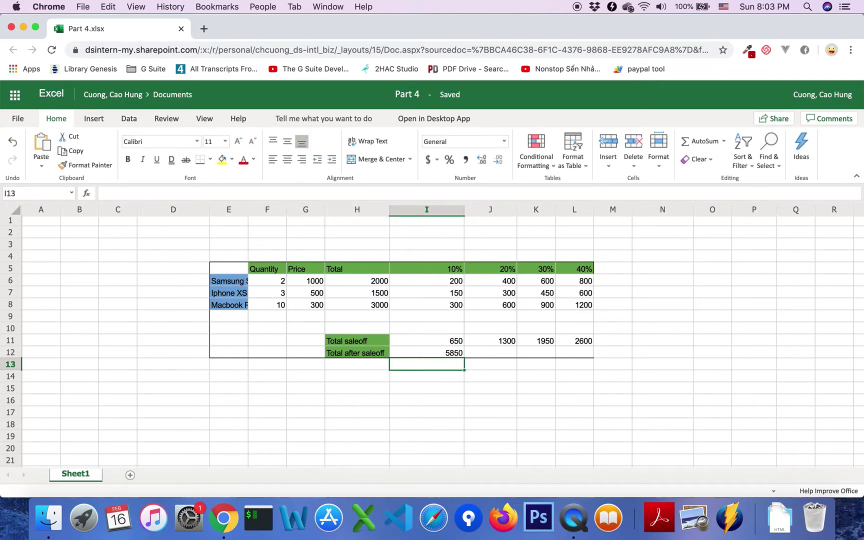
{"action": "left_click", "coordinate": [449, 357]}
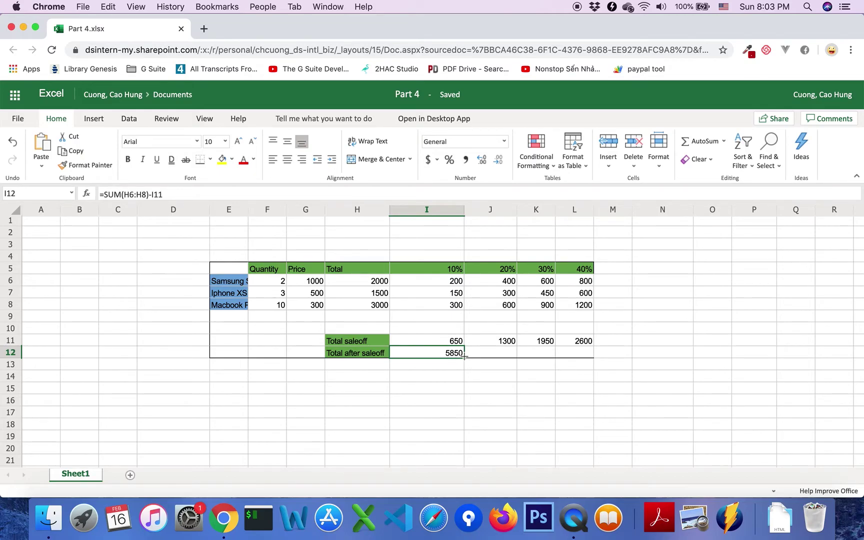
Copy I12's formula into J12 to test it, yielding =SUM(I6:I8)-J11 showing -650.
{"action": "left_click_drag", "start_coordinate": [464, 356], "coordinate": [486, 359]}
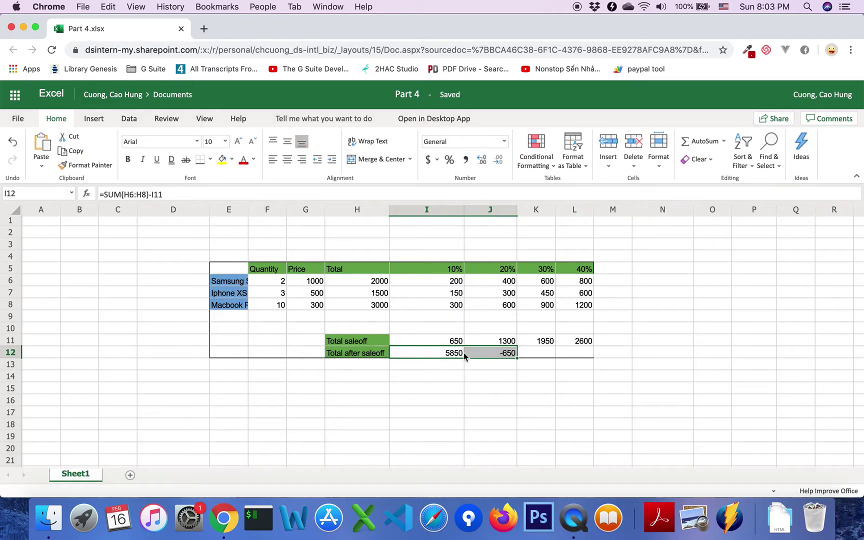
{"action": "left_click", "coordinate": [484, 356]}
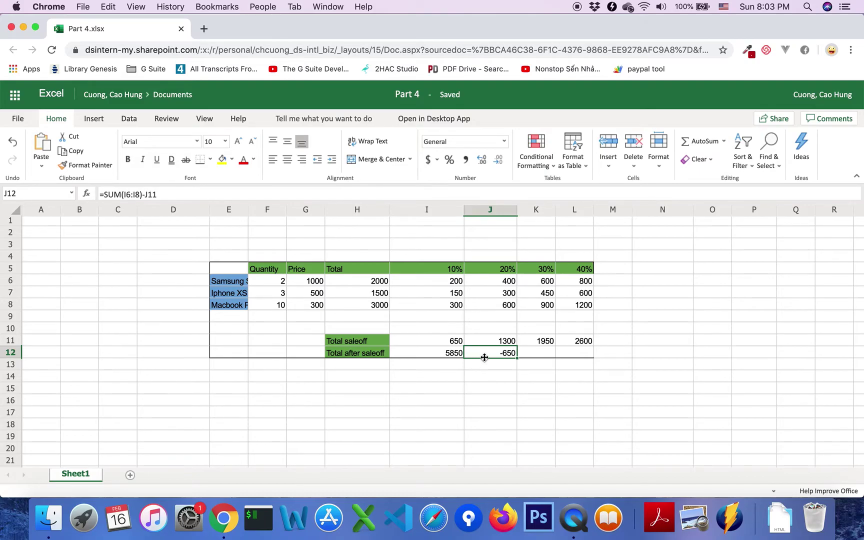
{"action": "left_click", "coordinate": [447, 356]}
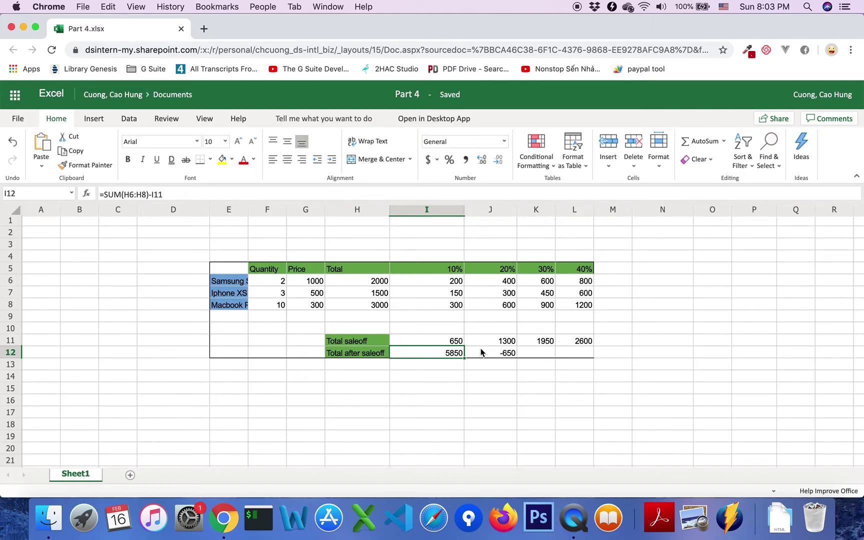
Change I12 to =SUM($H$6:$H$8)-I11 and fill it to L12, giving 5850, 5200, 4550, 3900.
{"action": "double_click", "coordinate": [456, 355]}
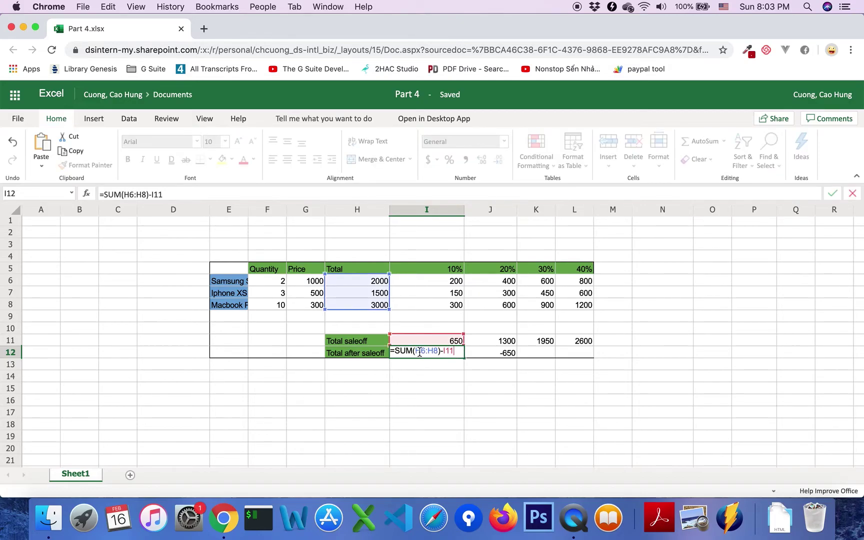
{"action": "left_click", "coordinate": [419, 352]}
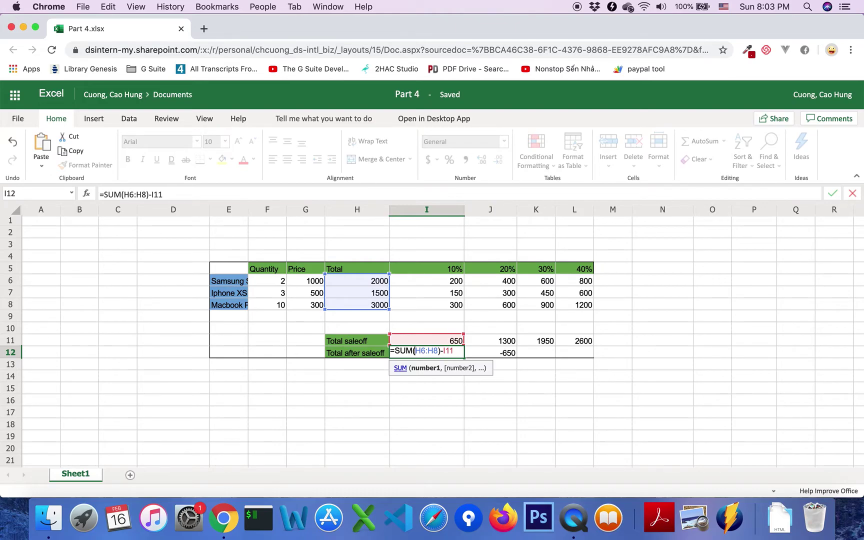
{"action": "type", "text": "$"}
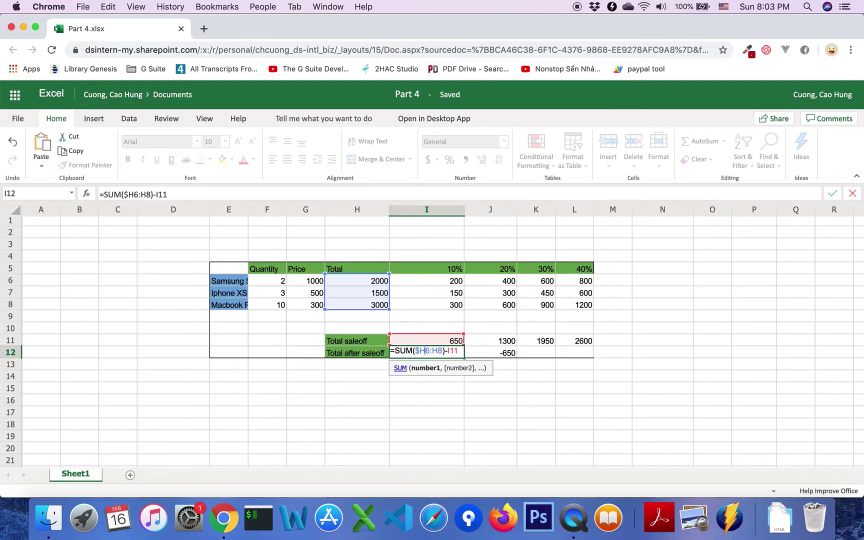
{"action": "type", "text": "$"}
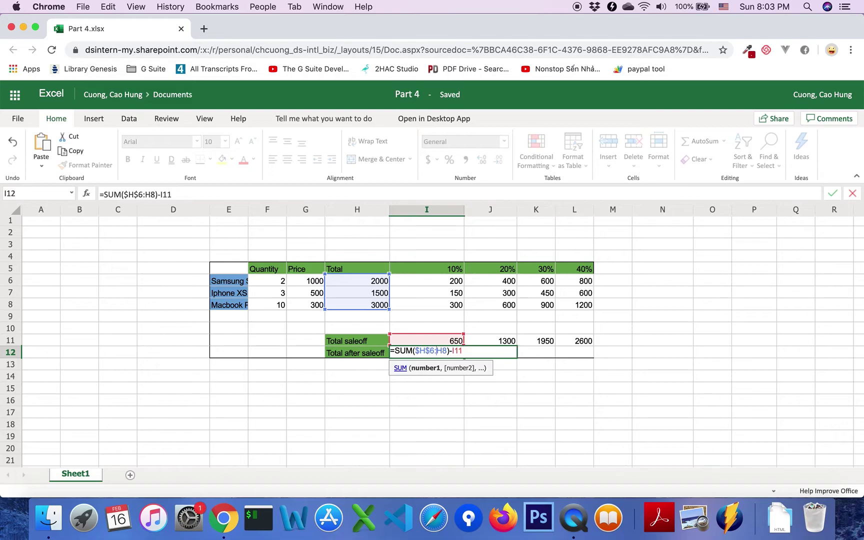
{"action": "type", "text": "$"}
{"action": "key", "text": "Right"}
{"action": "type", "text": "$"}
{"action": "key", "text": "Return"}
{"action": "left_click", "coordinate": [459, 355]}
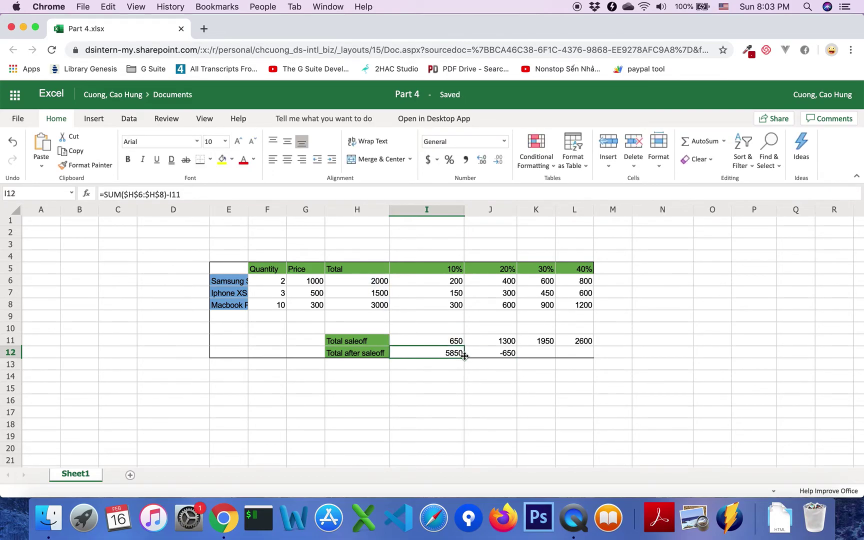
{"action": "left_click_drag", "start_coordinate": [464, 357], "coordinate": [583, 350]}
{"action": "left_click", "coordinate": [533, 328]}
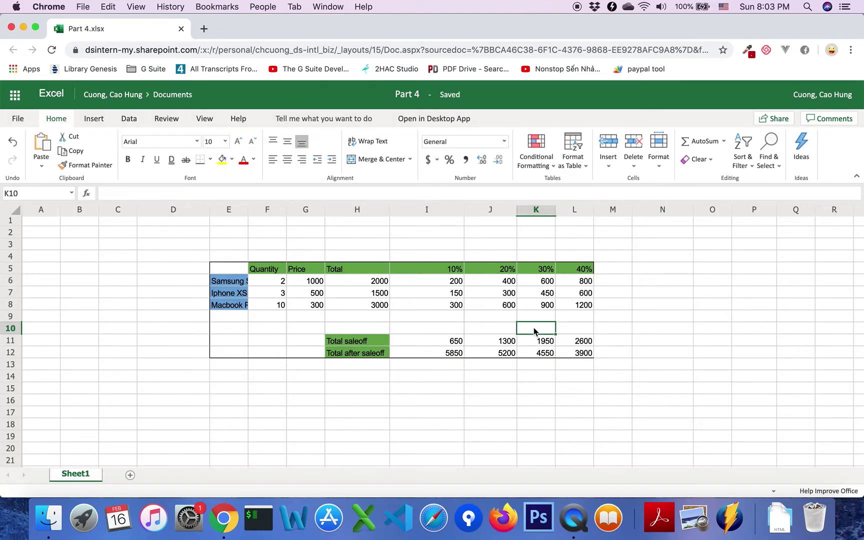
Edit the I5 header to read 'saleof of 10%'.
{"action": "left_click", "coordinate": [453, 341]}
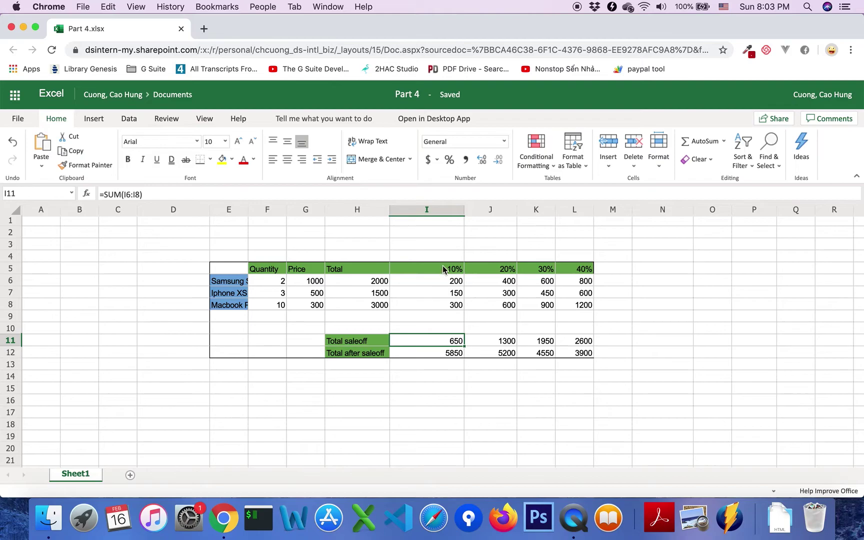
{"action": "double_click", "coordinate": [406, 269]}
{"action": "left_click", "coordinate": [394, 268]}
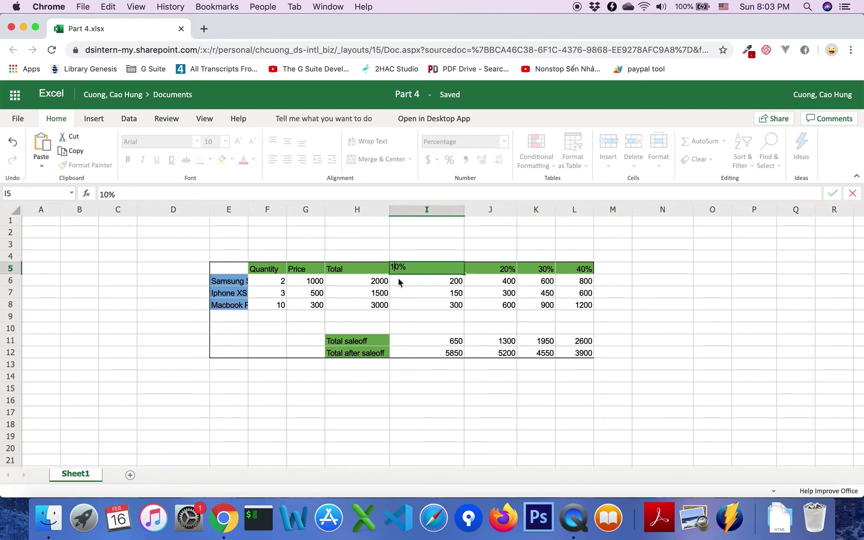
{"action": "key", "text": "Left"}
{"action": "type", "text": "SA"}
{"action": "key", "text": "BackSpace"}
{"action": "type", "text": "ALE"}
{"action": "key", "text": "BackSpace"}
{"action": "key", "text": "BackSpace"}
{"action": "key", "text": "BackSpace"}
{"action": "key", "text": "BackSpace"}
{"action": "type", "text": "sale of"}
{"action": "key", "text": "BackSpace"}
{"action": "key", "text": "BackSpace"}
{"action": "key", "text": "BackSpace"}
{"action": "type", "text": "of of"}
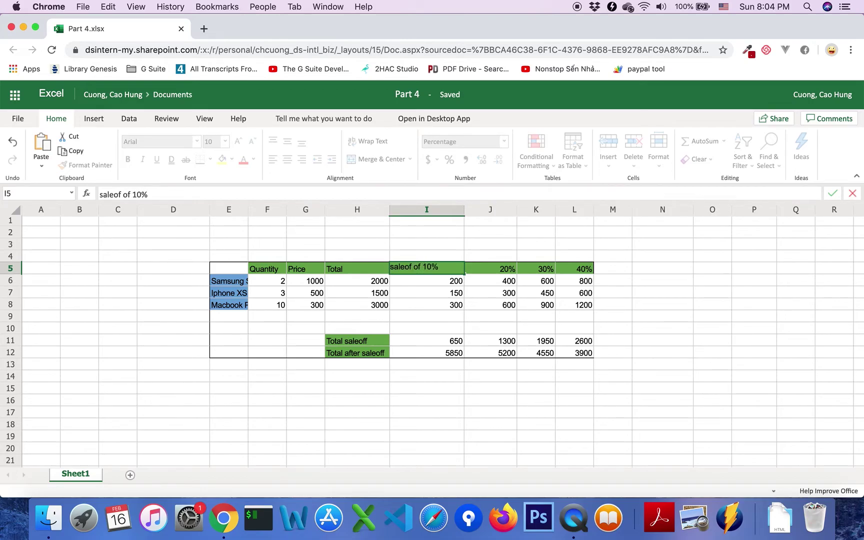
{"action": "left_click", "coordinate": [439, 295]}
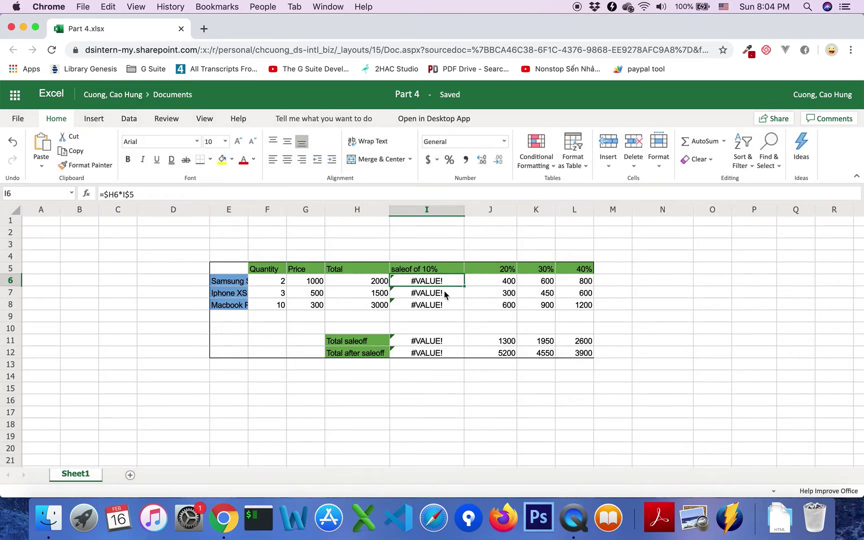
Inspect I6's formula and I5's contents and number format after the #VALUE! errors appear.
{"action": "left_click", "coordinate": [442, 283]}
{"action": "left_click", "coordinate": [445, 269]}
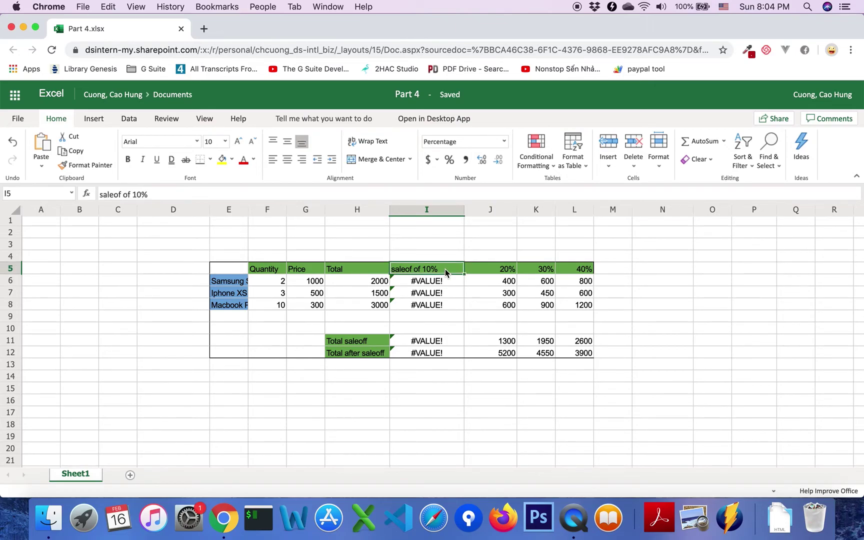
{"action": "left_click", "coordinate": [444, 281]}
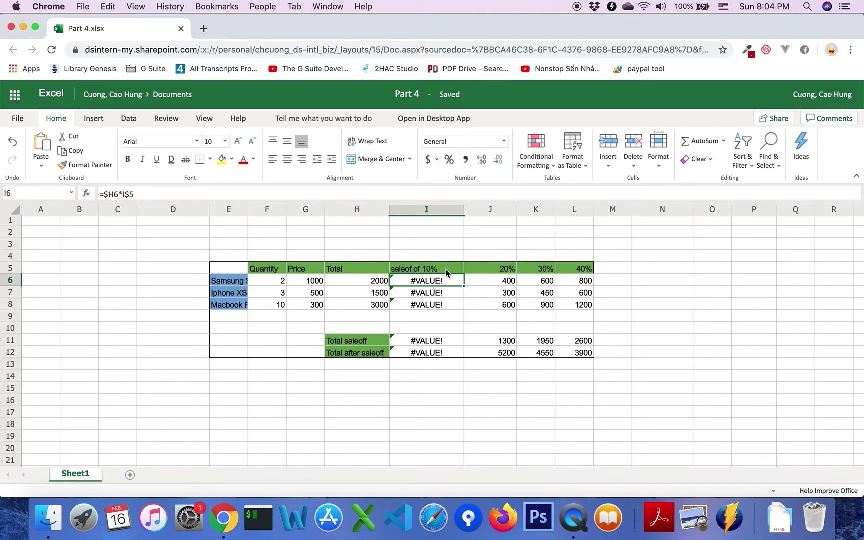
{"action": "left_click", "coordinate": [434, 270]}
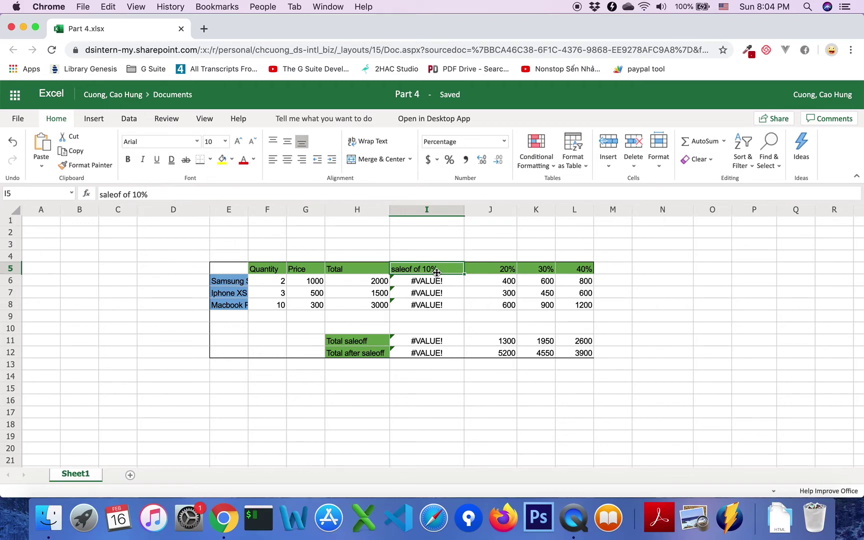
Enter =SUBSTITUTE(I5,"saleof of", "") in J4 to extract 10% from the header.
{"action": "double_click", "coordinate": [503, 255]}
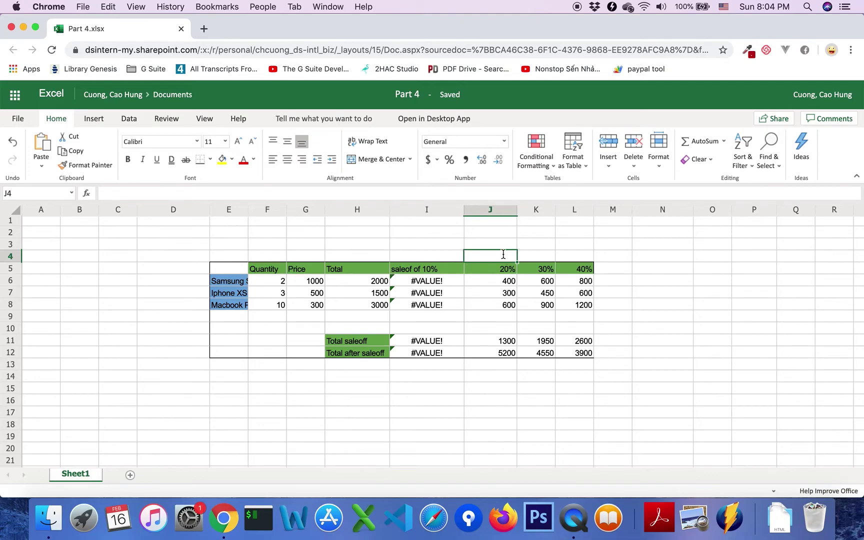
{"action": "type", "text": "=su"}
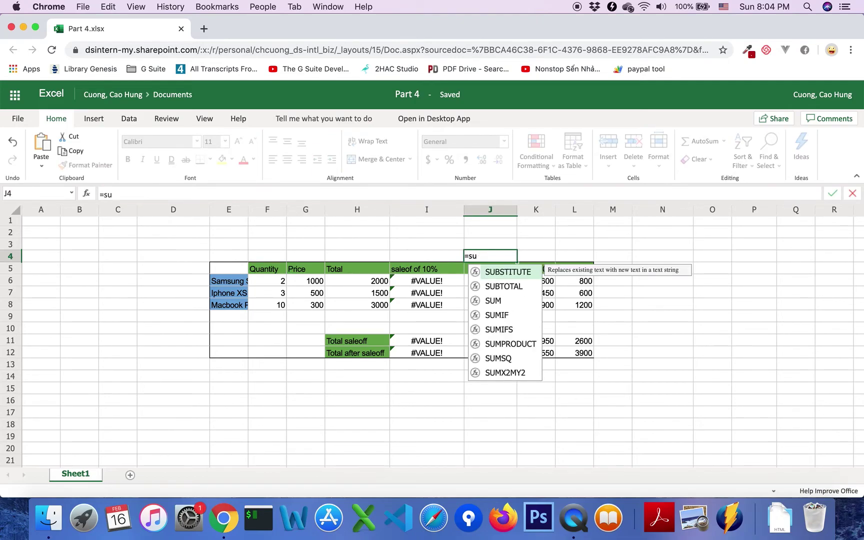
{"action": "key", "text": "Tab"}
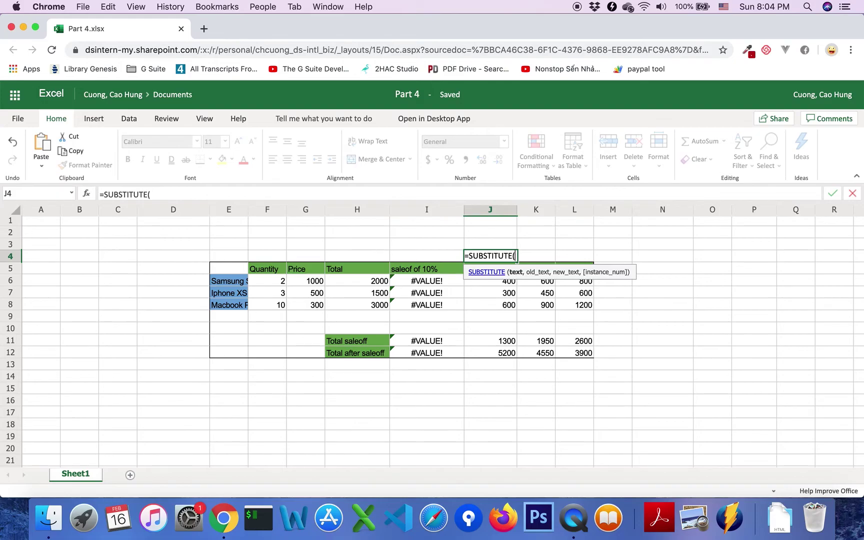
{"action": "type", "text": "I4"}
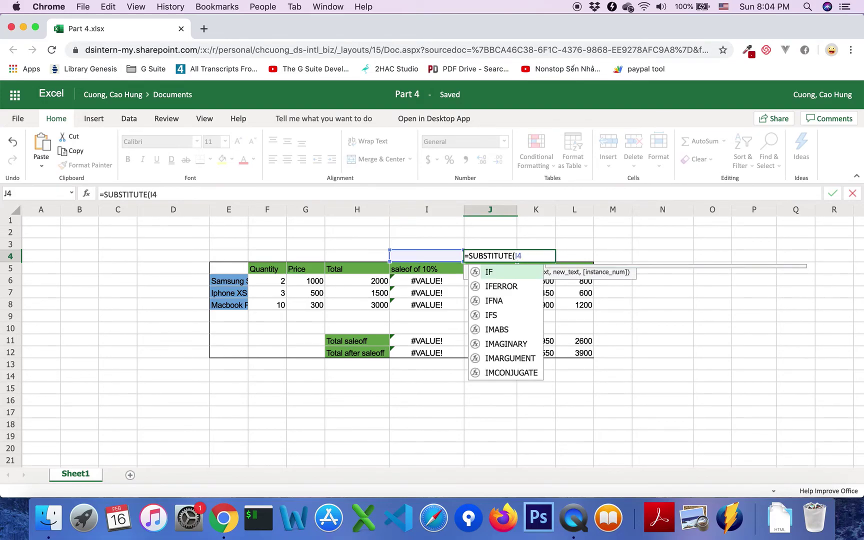
{"action": "key", "text": "BackSpace"}
{"action": "type", "text": "5,"}
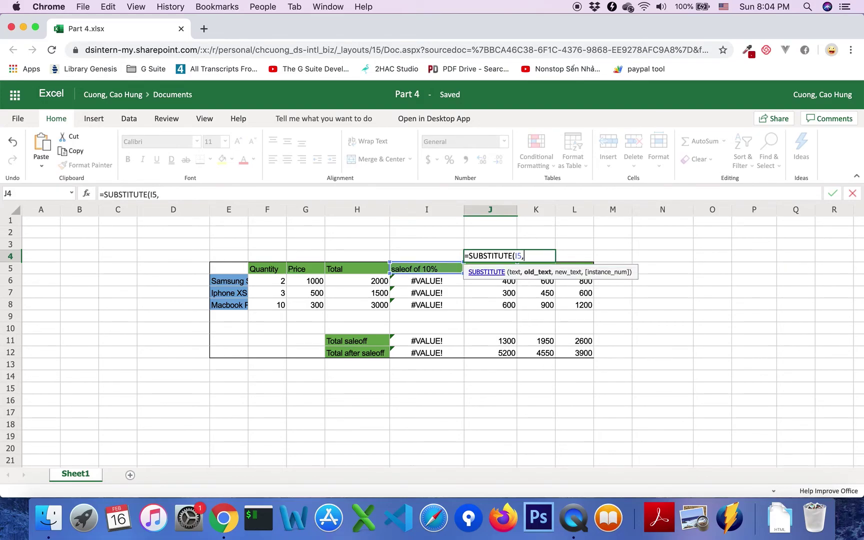
{"action": "type", "text": "\"sale off"}
{"action": "key", "text": "BackSpace"}
{"action": "key", "text": "BackSpace"}
{"action": "key", "text": "BackSpace"}
{"action": "key", "text": "BackSpace"}
{"action": "type", "text": "of of\","}
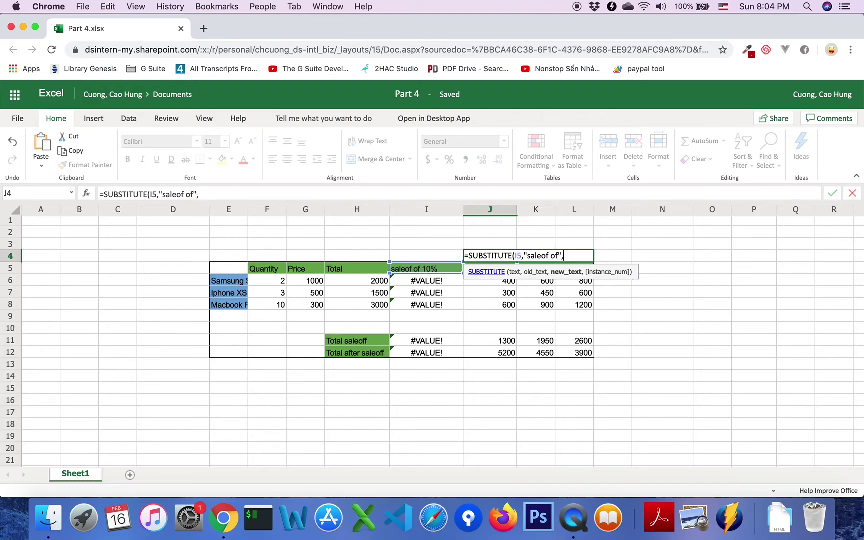
{"action": "type", "text": " \"\")"}
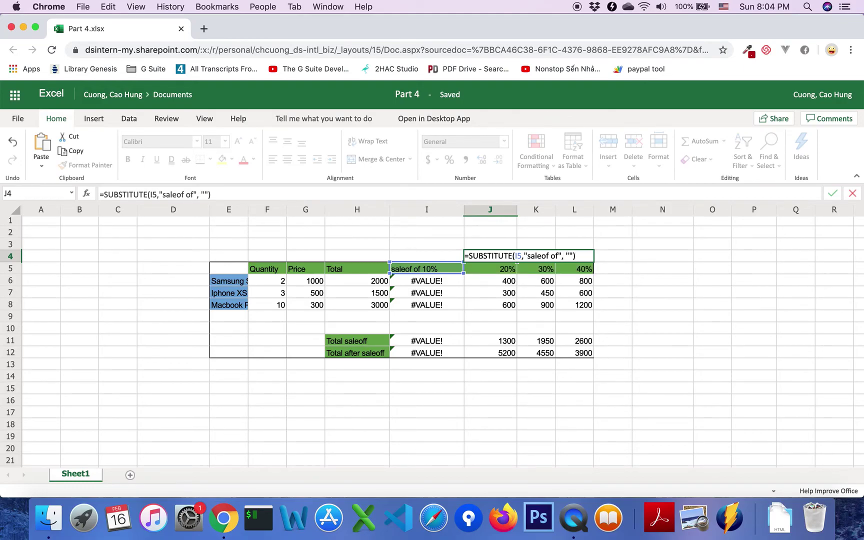
{"action": "key", "text": "Return"}
Select J4's SUBSTITUTE expression in the formula bar for copying.
{"action": "left_click", "coordinate": [498, 260]}
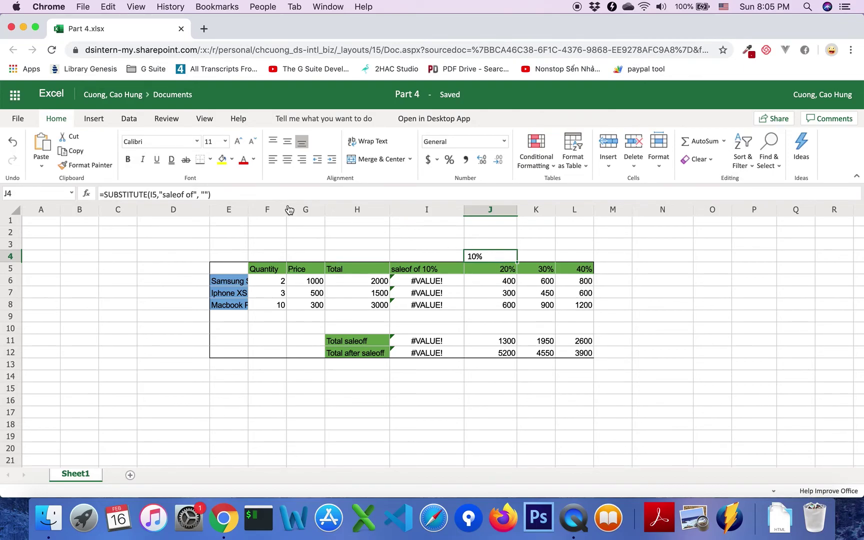
{"action": "left_click", "coordinate": [220, 194]}
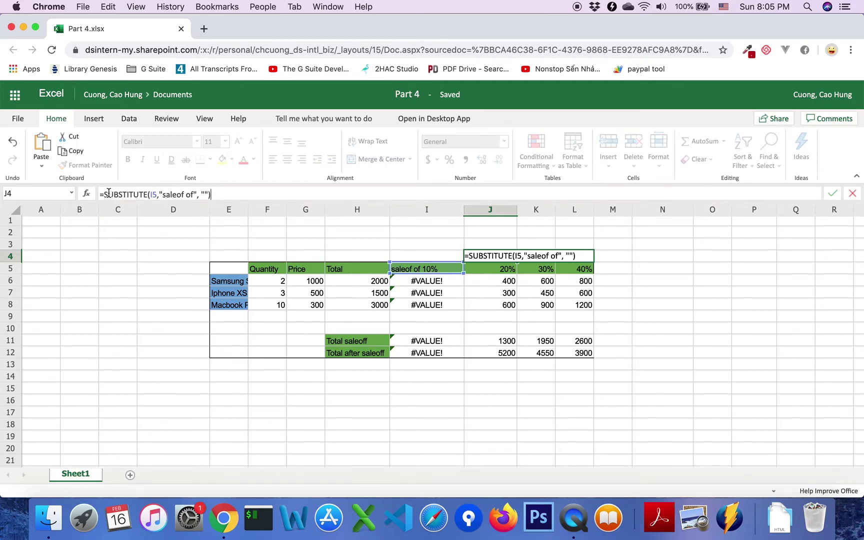
{"action": "left_click_drag", "start_coordinate": [104, 194], "coordinate": [253, 266]}
{"action": "key", "text": "super+c"}
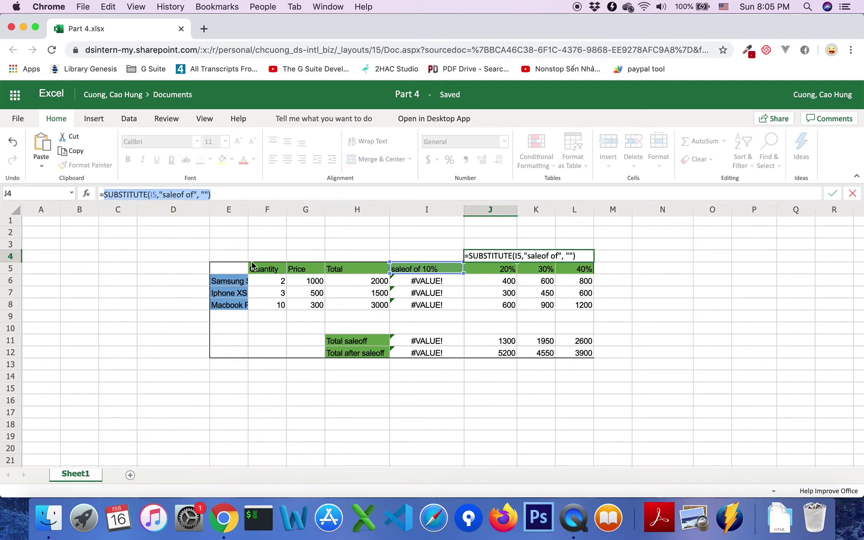
Rewrite I6 as =$H6*SUBSTITUTE(I$5,"saleof of", ""), giving 200.
{"action": "left_click", "coordinate": [431, 282]}
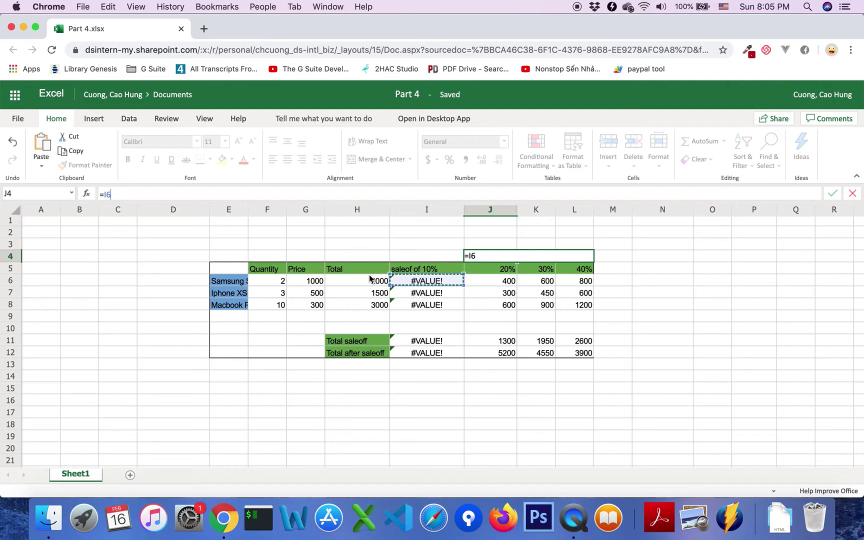
{"action": "key", "text": "Escape"}
{"action": "left_click", "coordinate": [423, 281]}
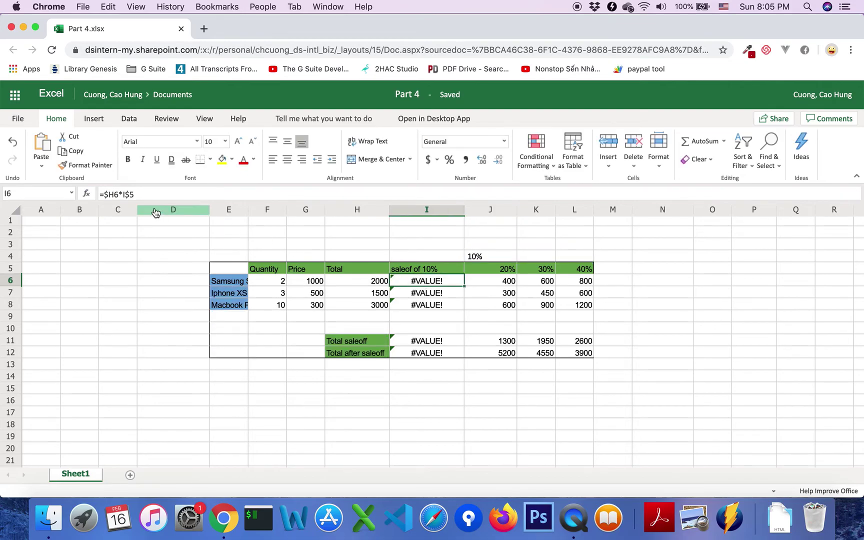
{"action": "left_click", "coordinate": [154, 196]}
{"action": "key", "text": "BackSpace"}
{"action": "key", "text": "BackSpace"}
{"action": "key", "text": "BackSpace"}
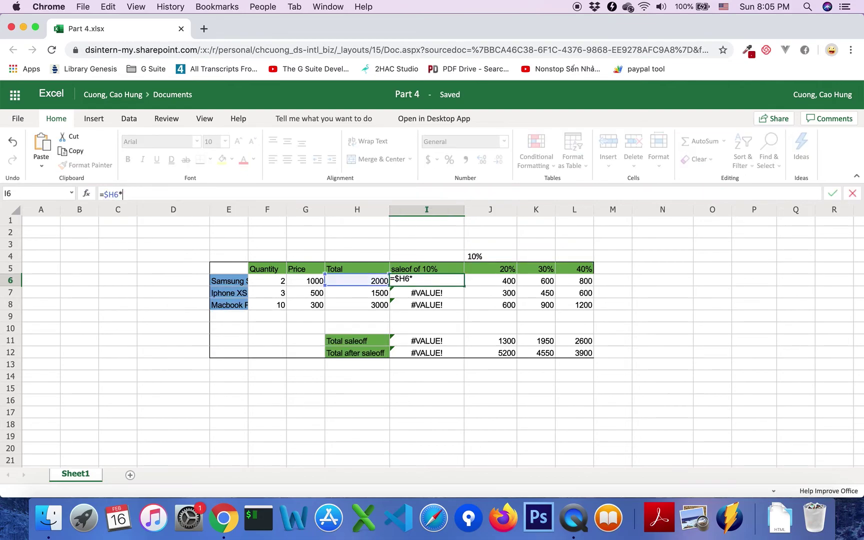
{"action": "key", "text": "super+v"}
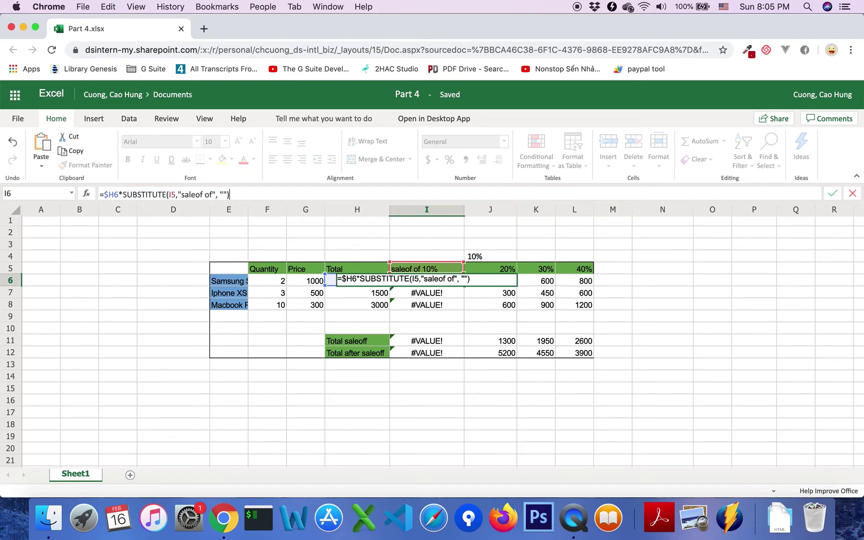
{"action": "left_click", "coordinate": [202, 193]}
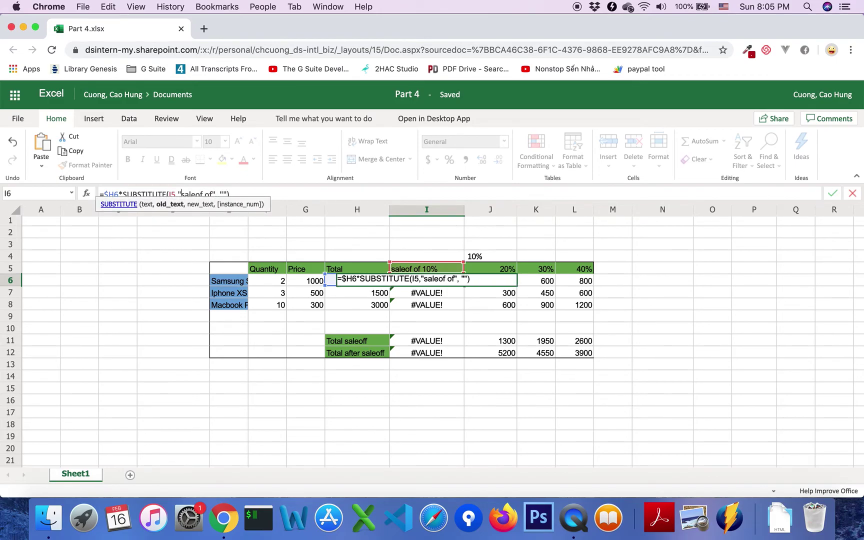
{"action": "key", "text": "Left"}
{"action": "key", "text": "Left"}
{"action": "key", "text": "Left"}
{"action": "type", "text": "$"}
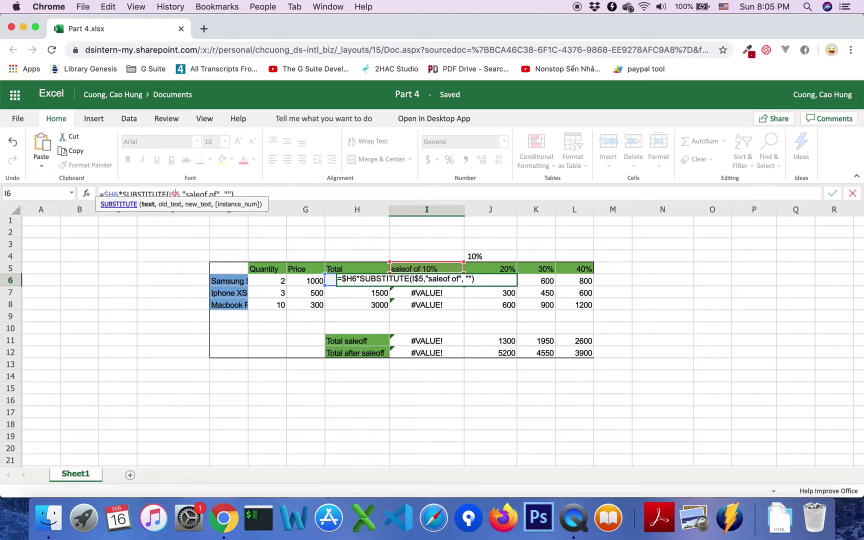
{"action": "key", "text": "Return"}
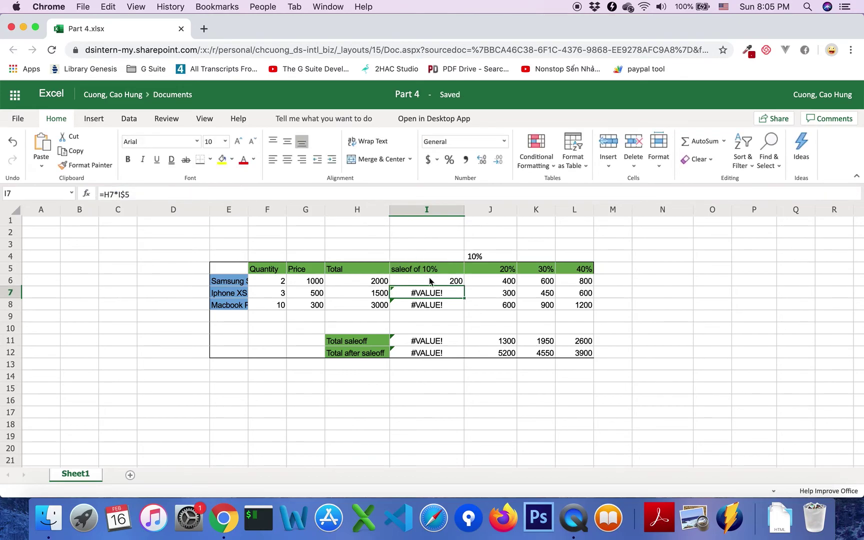
Fill I6's formula down to I8 and check the totals 650 and 5850.
{"action": "left_click", "coordinate": [441, 282]}
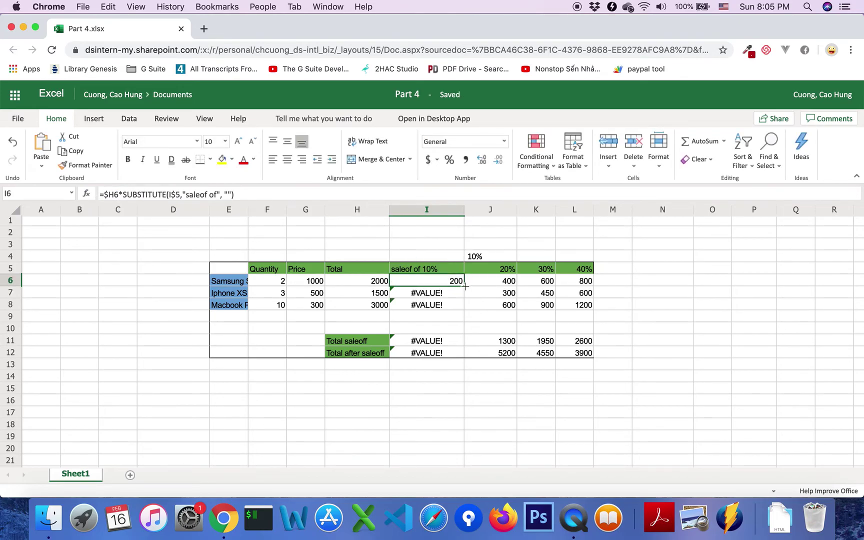
{"action": "left_click_drag", "start_coordinate": [465, 285], "coordinate": [467, 309]}
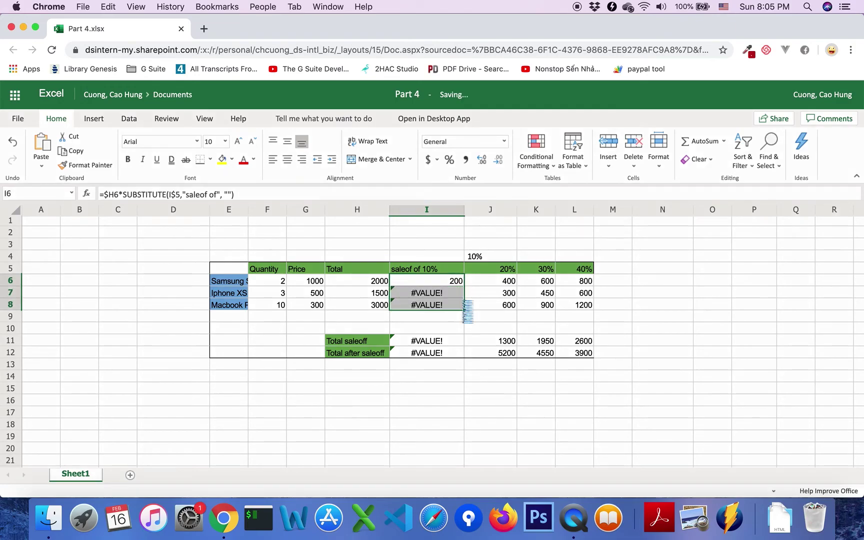
{"action": "left_click", "coordinate": [456, 342]}
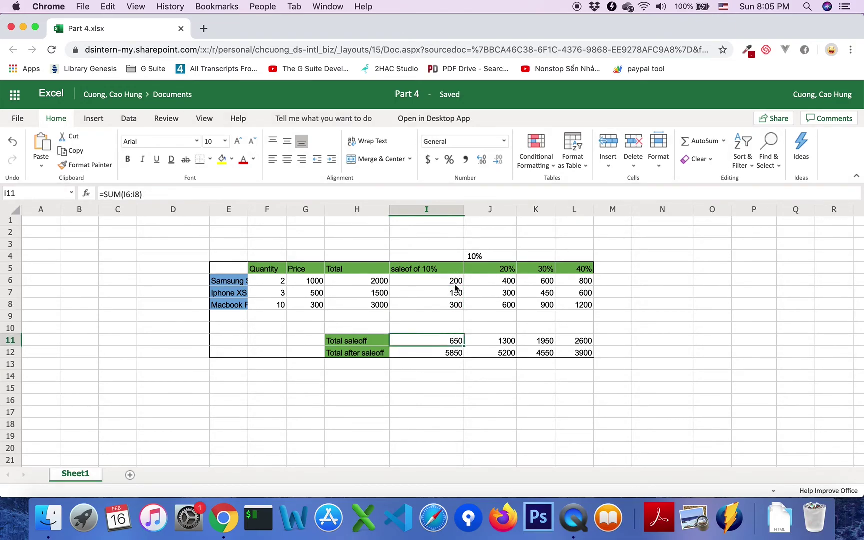
{"action": "left_click", "coordinate": [455, 283]}
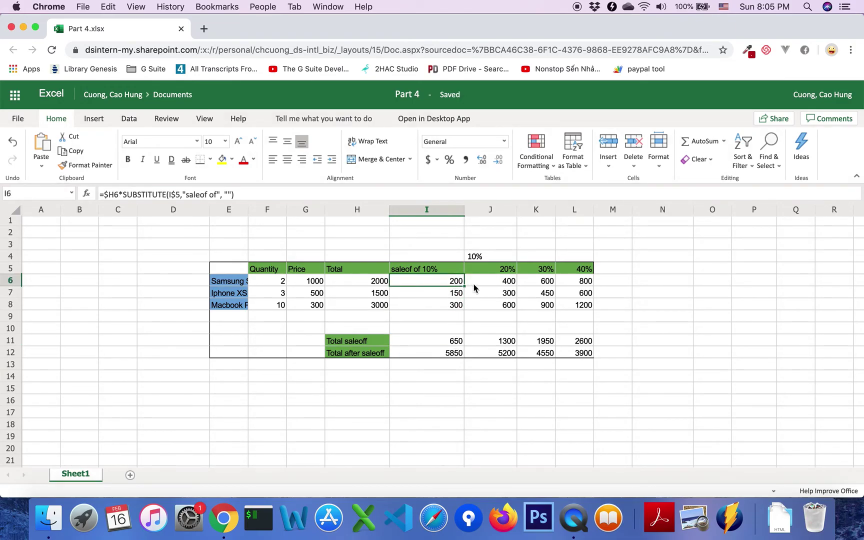
Copy the I5 header's formatting onto the J5 header with Format Painter.
{"action": "left_click", "coordinate": [447, 268]}
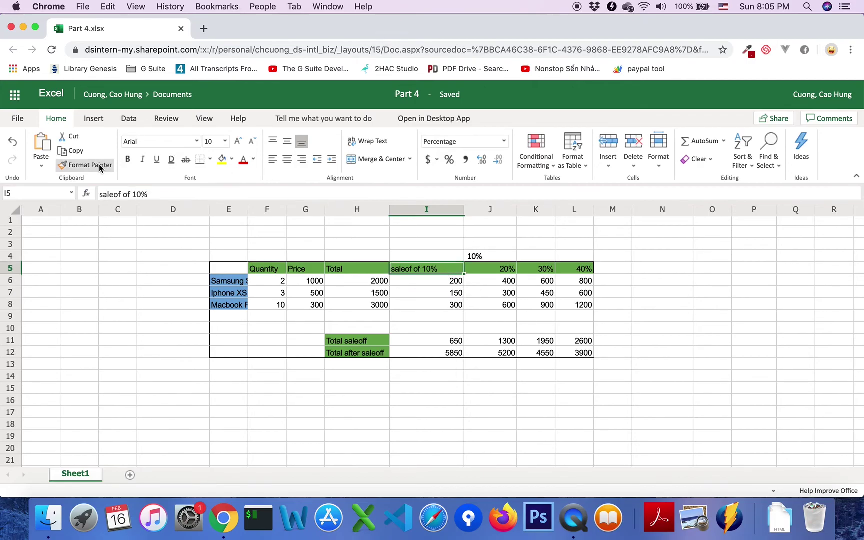
{"action": "left_click", "coordinate": [82, 165]}
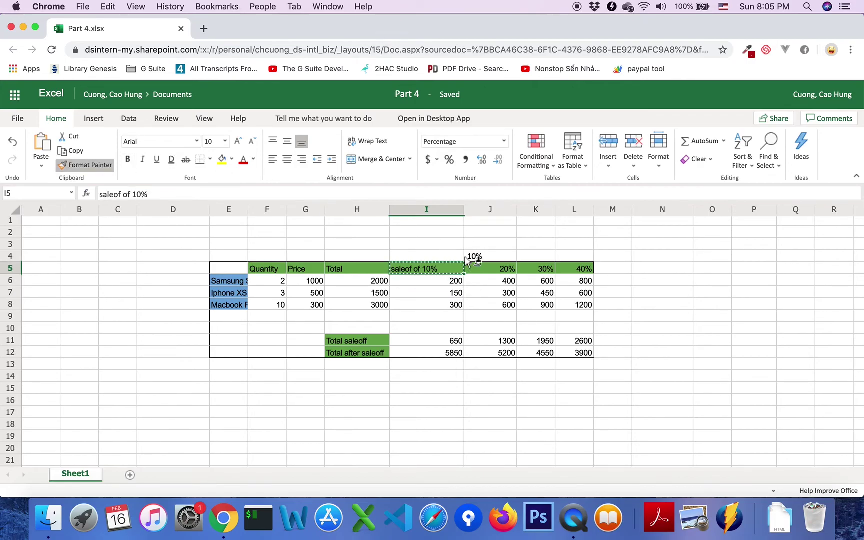
{"action": "left_click", "coordinate": [508, 271]}
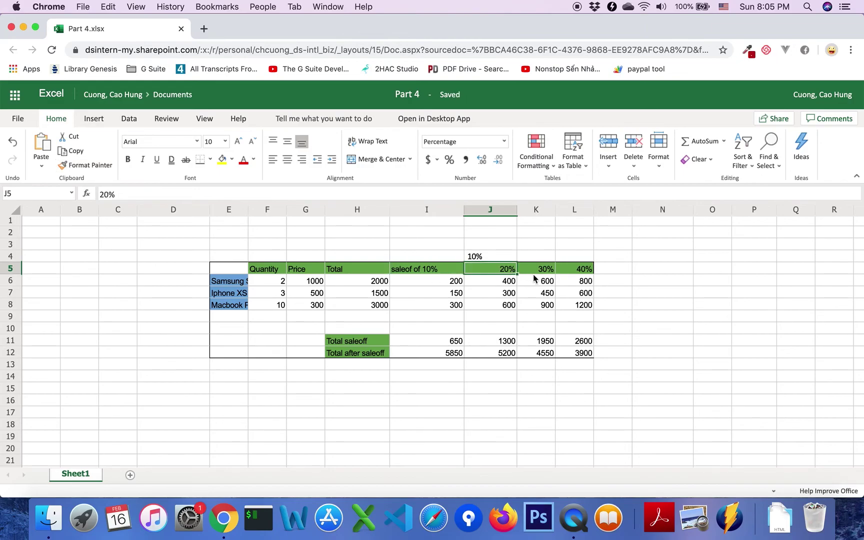
{"action": "left_click", "coordinate": [434, 271]}
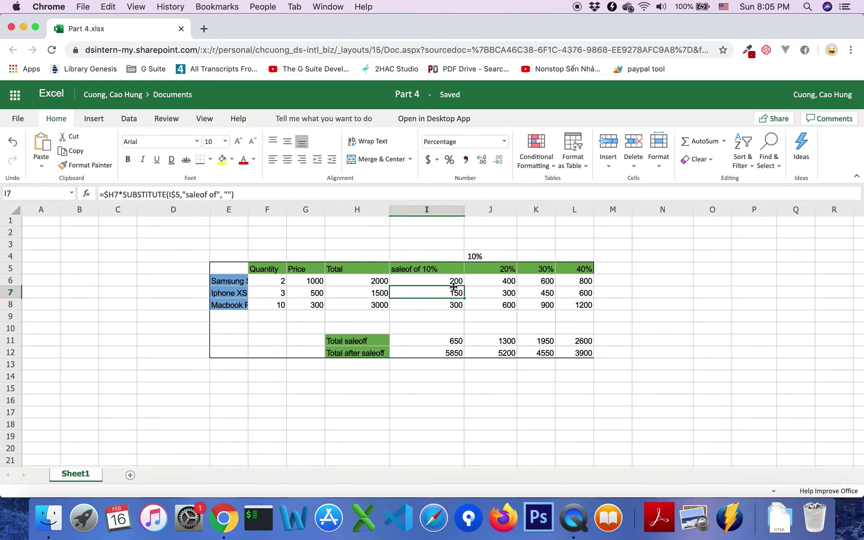
{"action": "left_click", "coordinate": [456, 292]}
{"action": "left_click", "coordinate": [452, 273]}
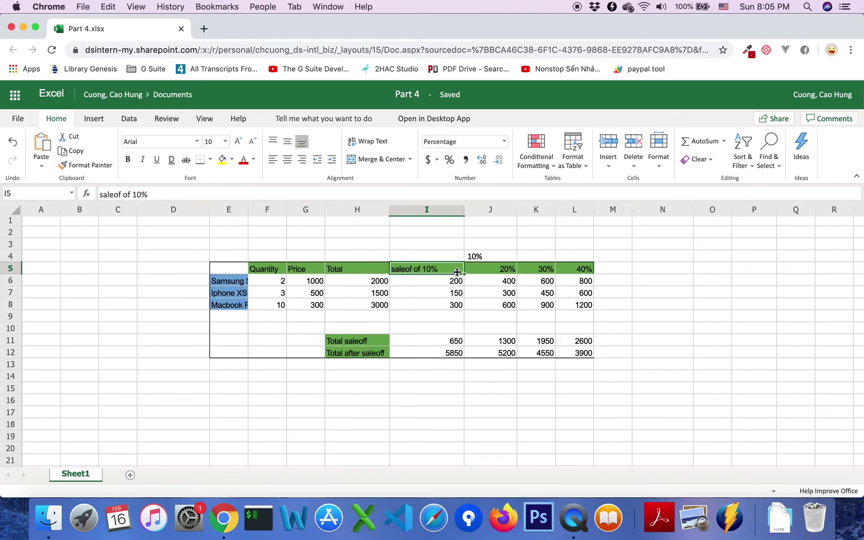
Change the J5 header to 'saleof of 20%'.
{"action": "double_click", "coordinate": [509, 269]}
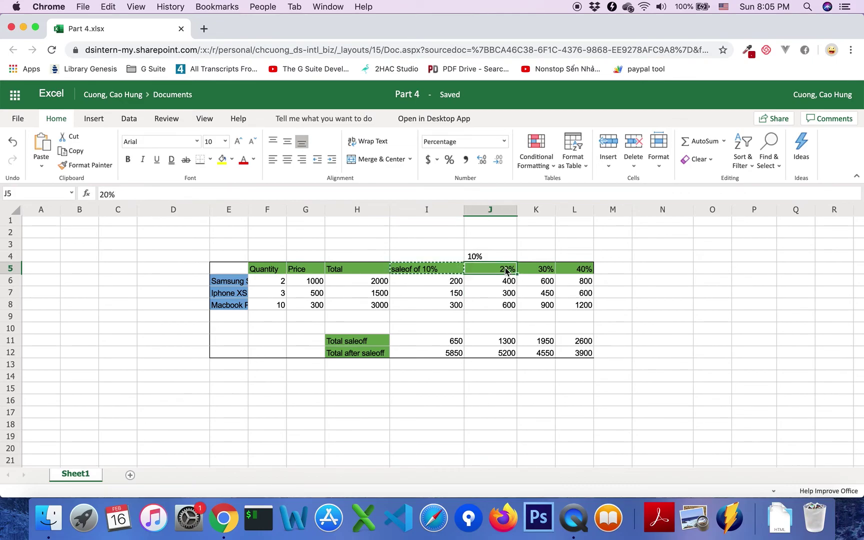
{"action": "double_click", "coordinate": [484, 268]}
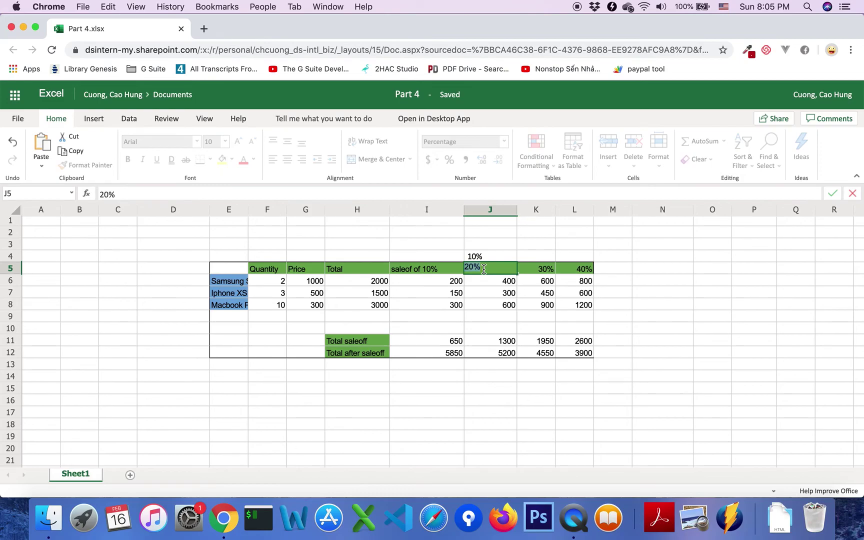
{"action": "key", "text": "super+v"}
{"action": "left_click", "coordinate": [503, 269]}
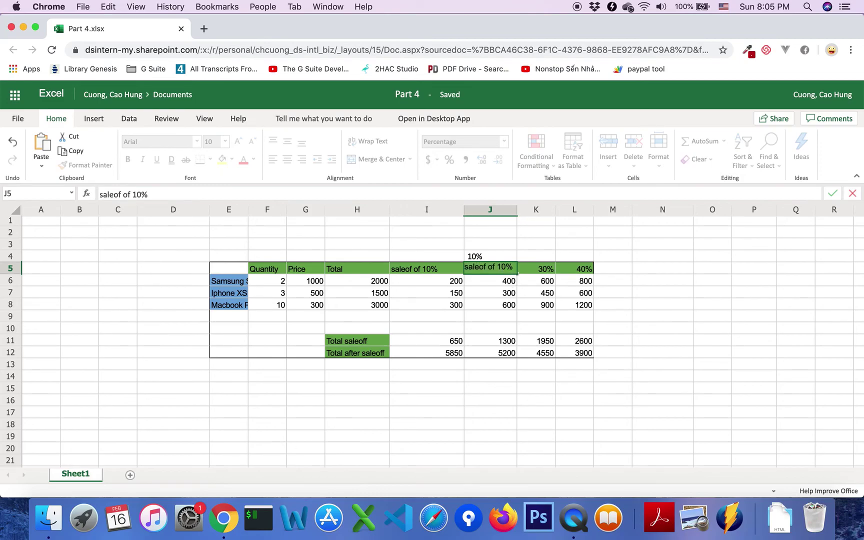
{"action": "key", "text": "BackSpace"}
{"action": "type", "text": "2"}
{"action": "key", "text": "Return"}
Change the K5 and L5 headers to 'saleof of 30%' and 'saleof of 40%'.
{"action": "double_click", "coordinate": [543, 270]}
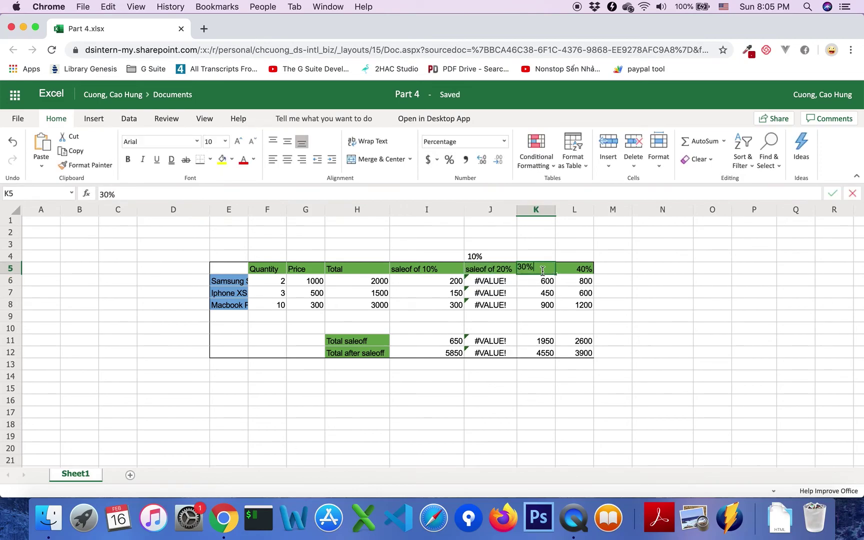
{"action": "key", "text": "super+v"}
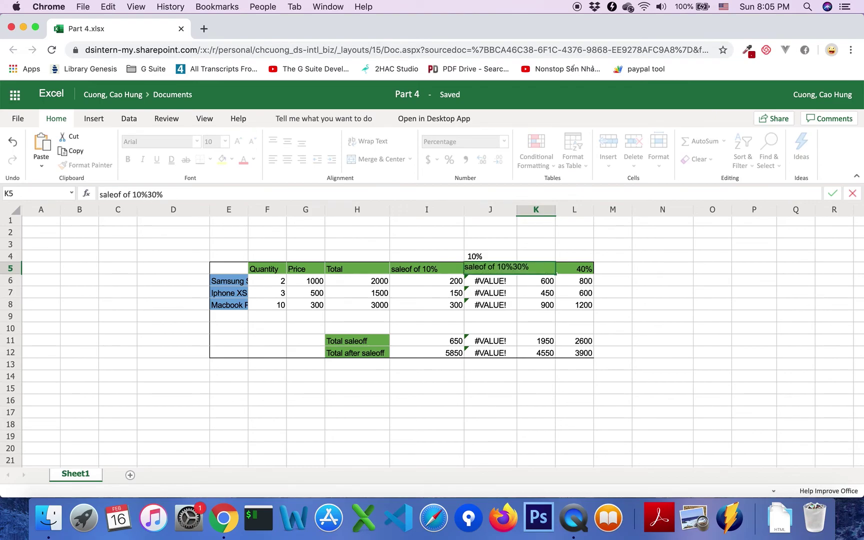
{"action": "key", "text": "BackSpace"}
{"action": "key", "text": "BackSpace"}
{"action": "key", "text": "BackSpace"}
{"action": "key", "text": "Return"}
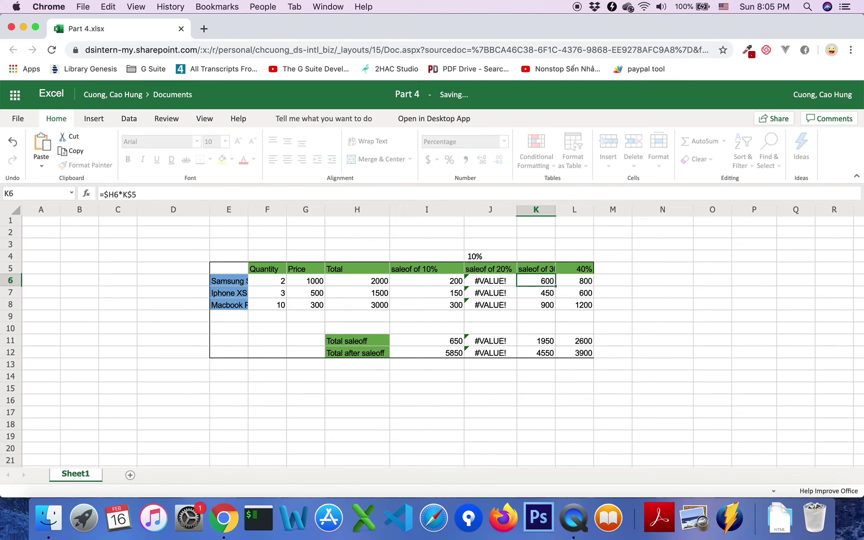
{"action": "double_click", "coordinate": [570, 271]}
{"action": "key", "text": "BackSpace"}
{"action": "key", "text": "BackSpace"}
{"action": "key", "text": "BackSpace"}
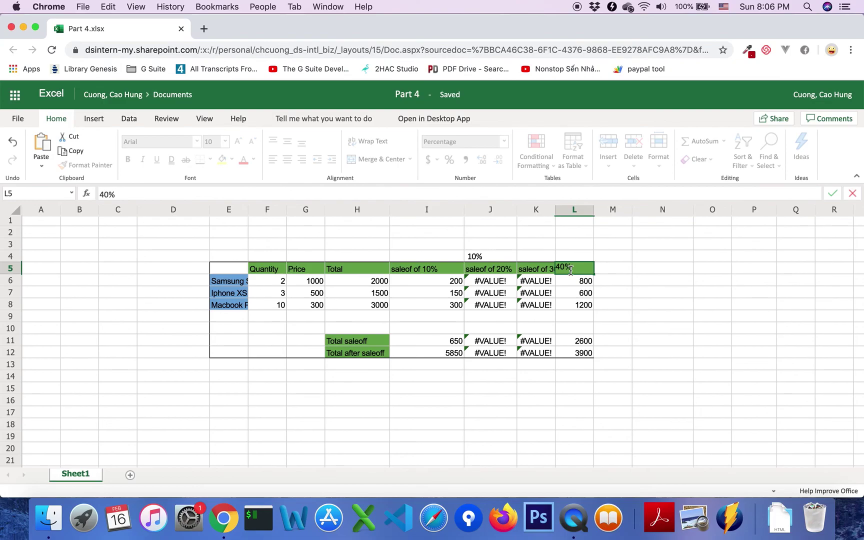
{"action": "key", "text": "super+v"}
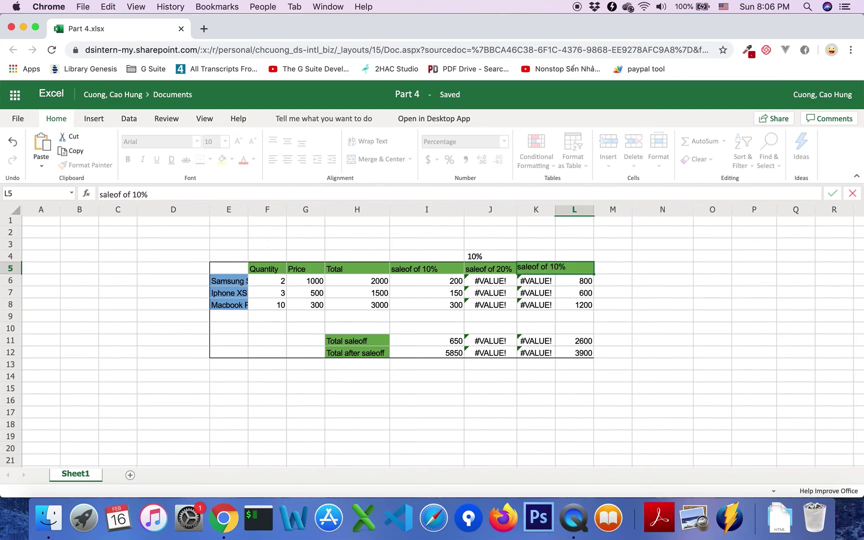
{"action": "key", "text": "Return"}
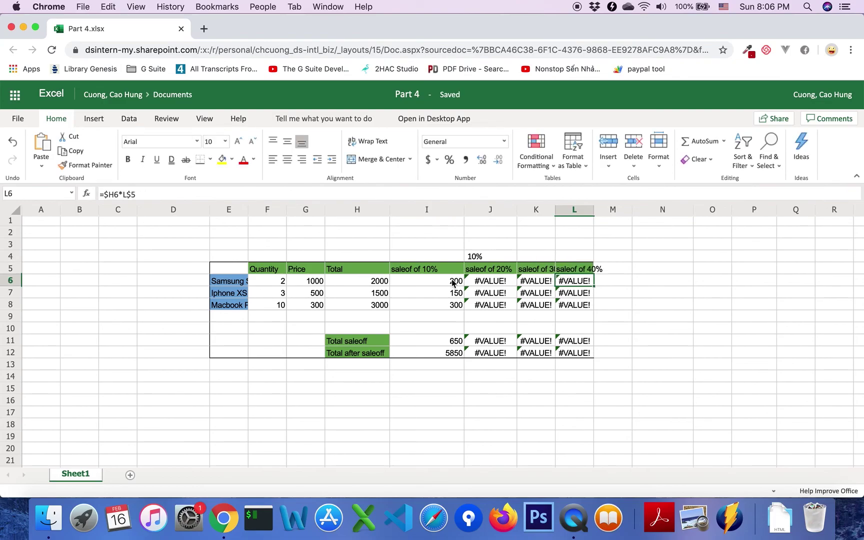
Check the #VALUE! formulas, then fill I6's SUBSTITUTE formula across row 6 to L6.
{"action": "mouse_move", "coordinate": [452, 283]}
{"action": "left_click", "coordinate": [476, 290]}
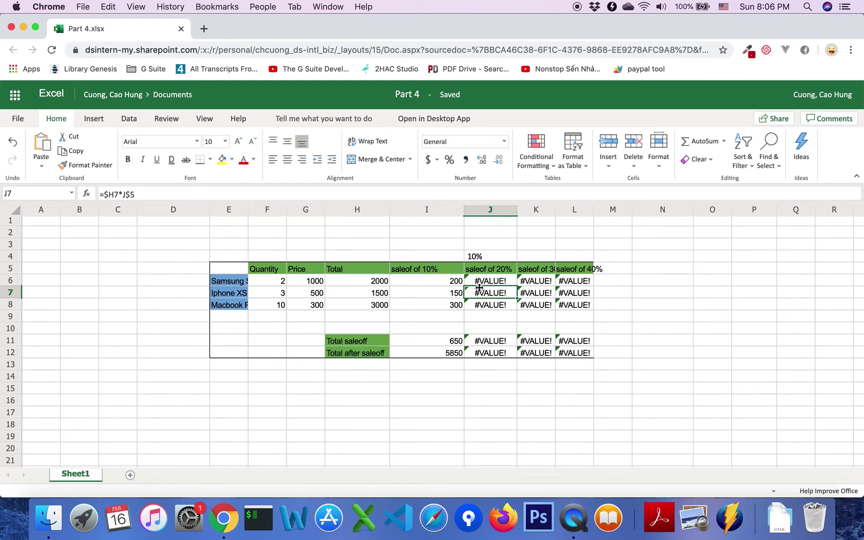
{"action": "left_click", "coordinate": [496, 285]}
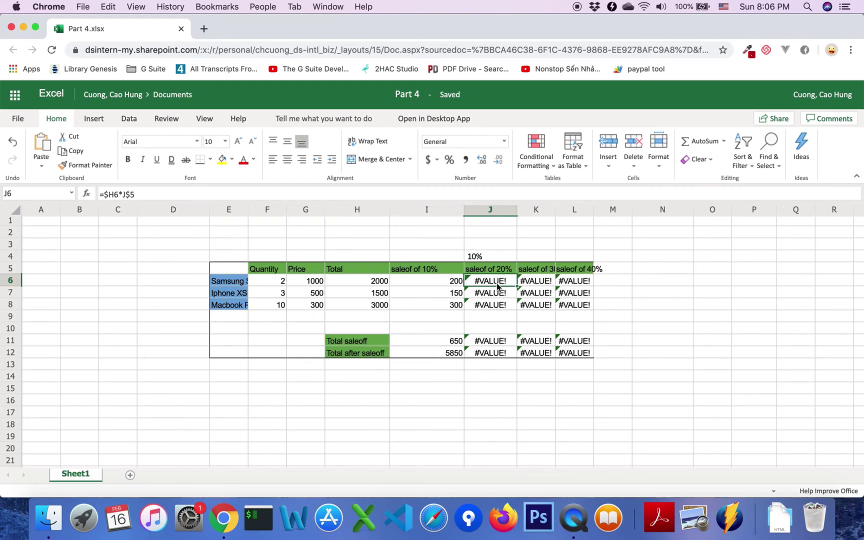
{"action": "double_click", "coordinate": [454, 285]}
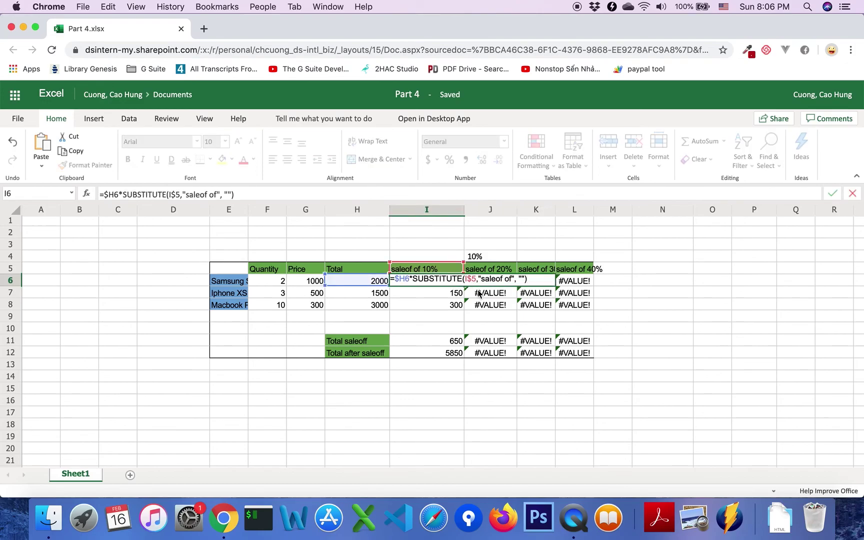
{"action": "key", "text": "Return"}
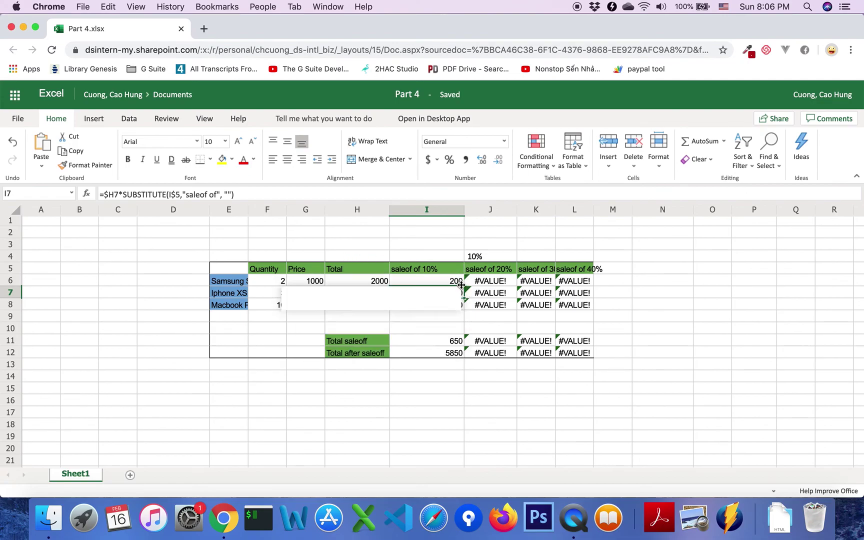
{"action": "left_click", "coordinate": [455, 283]}
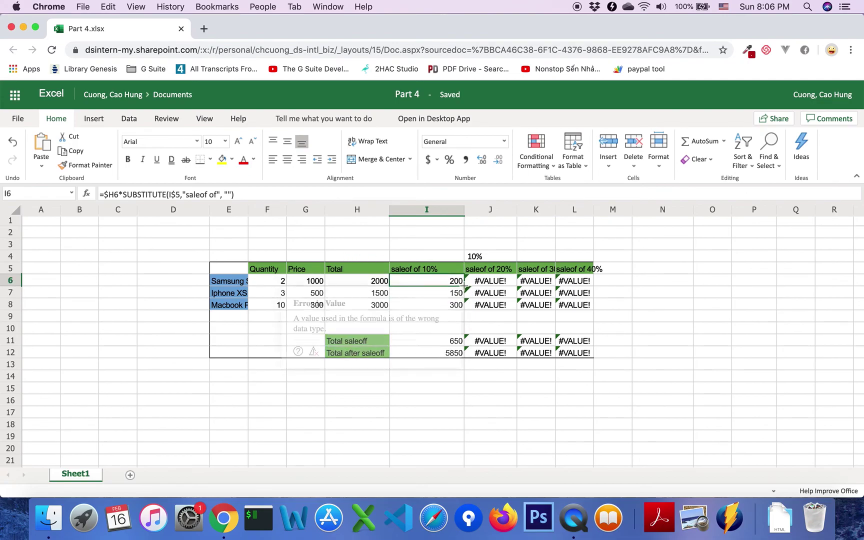
{"action": "left_click_drag", "start_coordinate": [464, 285], "coordinate": [574, 281]}
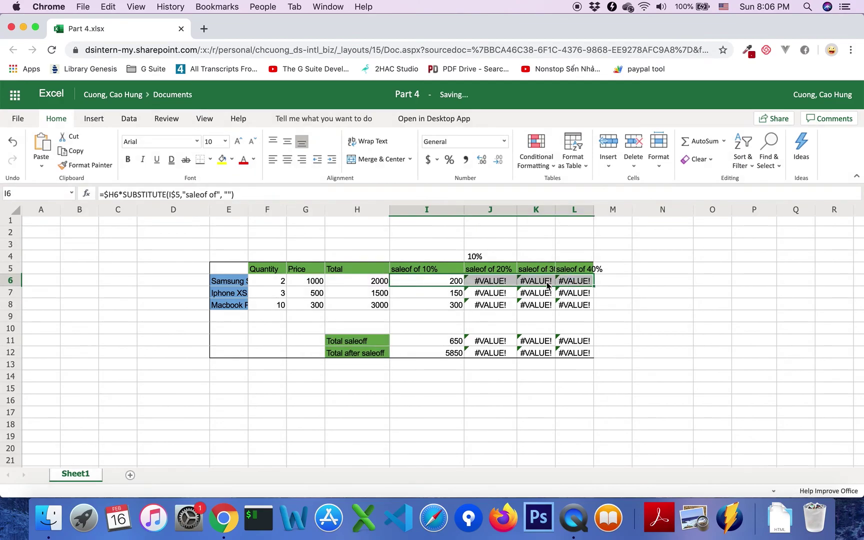
Fill I7's and I8's formulas across to column L and verify J7 and J8.
{"action": "left_click", "coordinate": [443, 279]}
{"action": "left_click", "coordinate": [445, 293]}
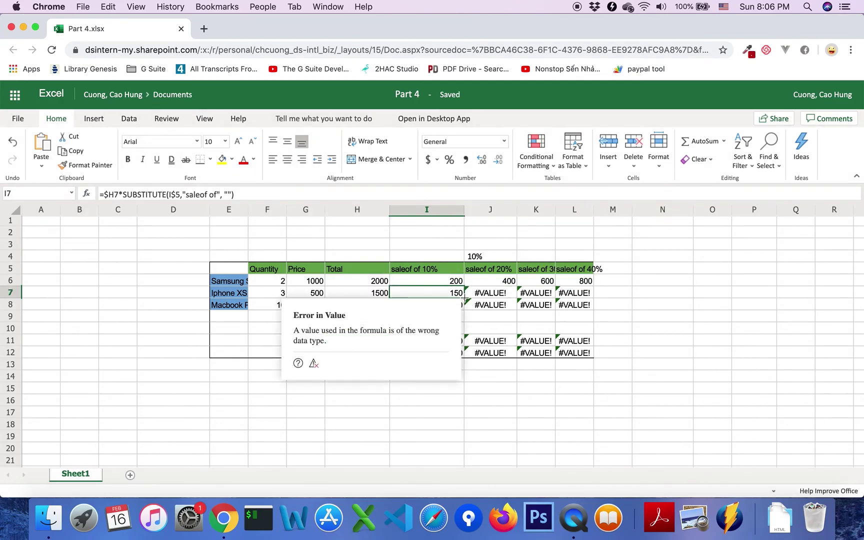
{"action": "left_click_drag", "start_coordinate": [464, 298], "coordinate": [574, 296]}
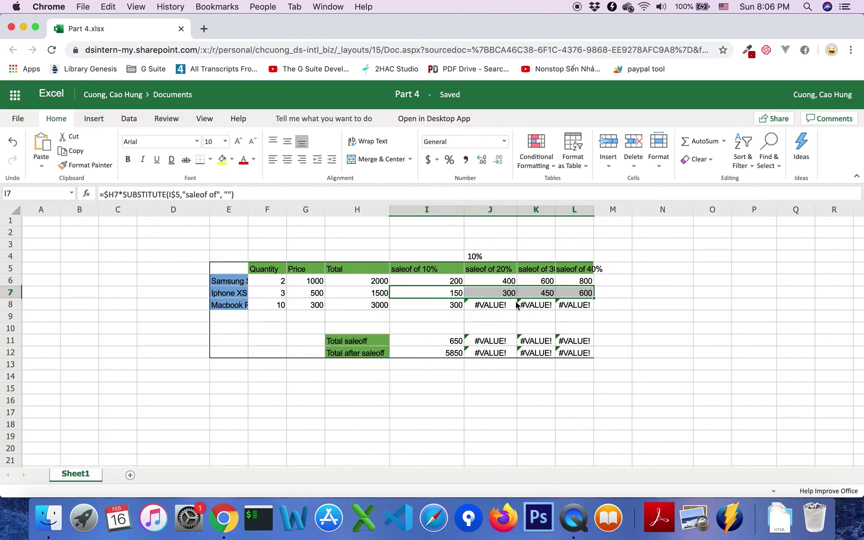
{"action": "left_click", "coordinate": [466, 305]}
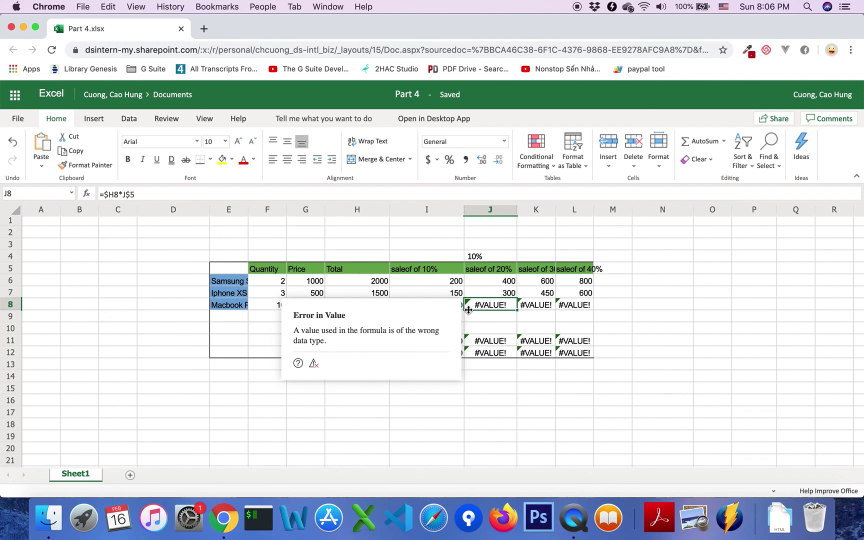
{"action": "left_click", "coordinate": [461, 309]}
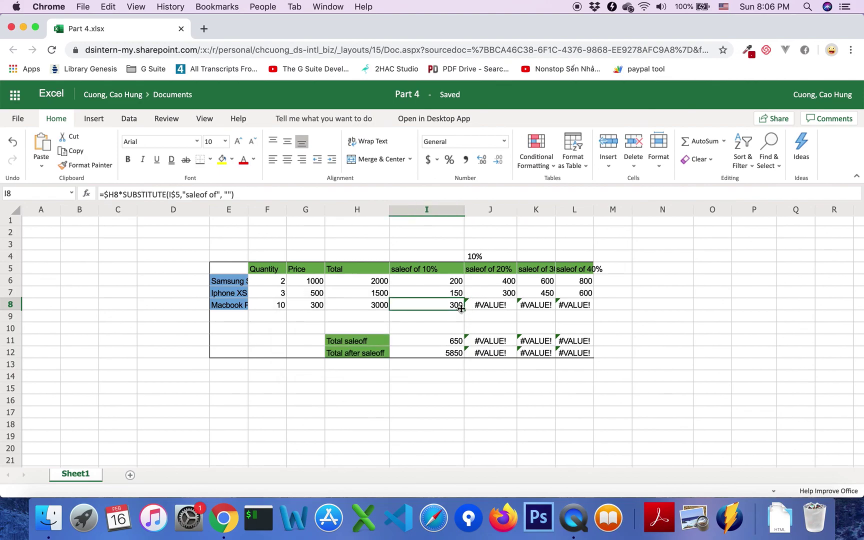
{"action": "left_click_drag", "start_coordinate": [464, 310], "coordinate": [575, 305]}
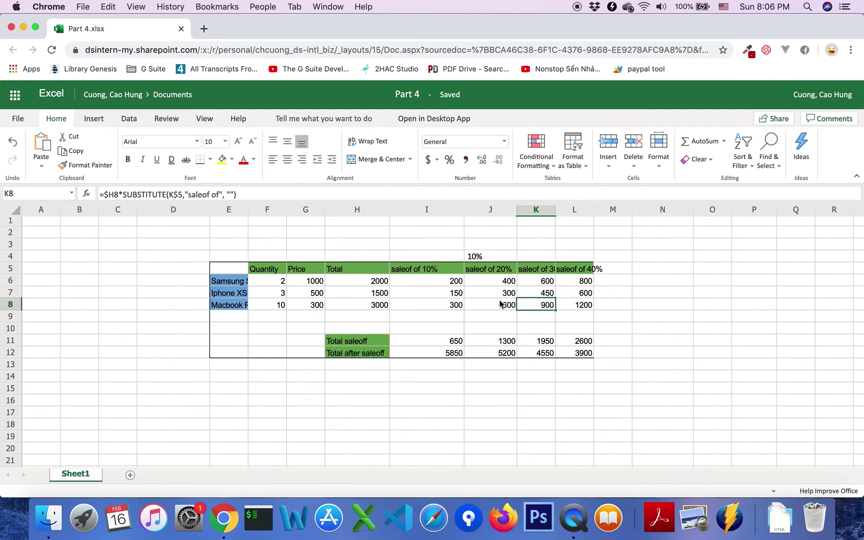
{"action": "left_click", "coordinate": [504, 304]}
{"action": "left_click", "coordinate": [502, 292]}
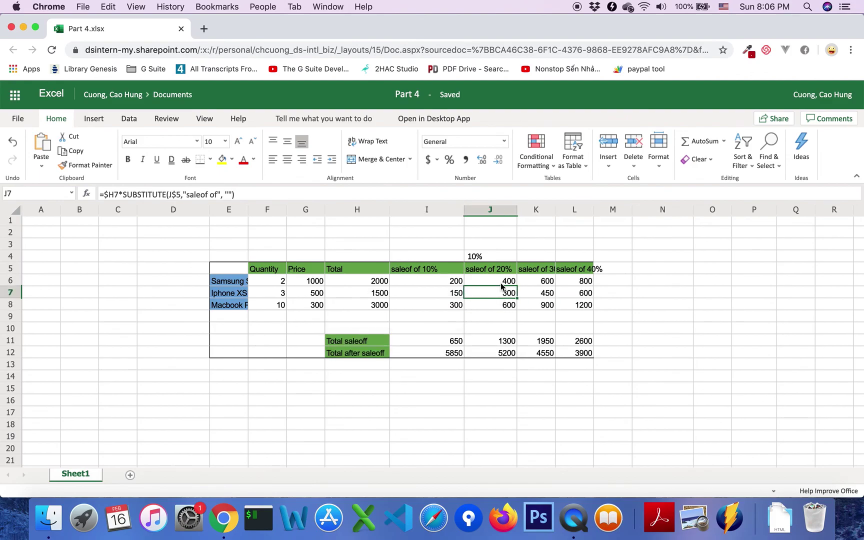